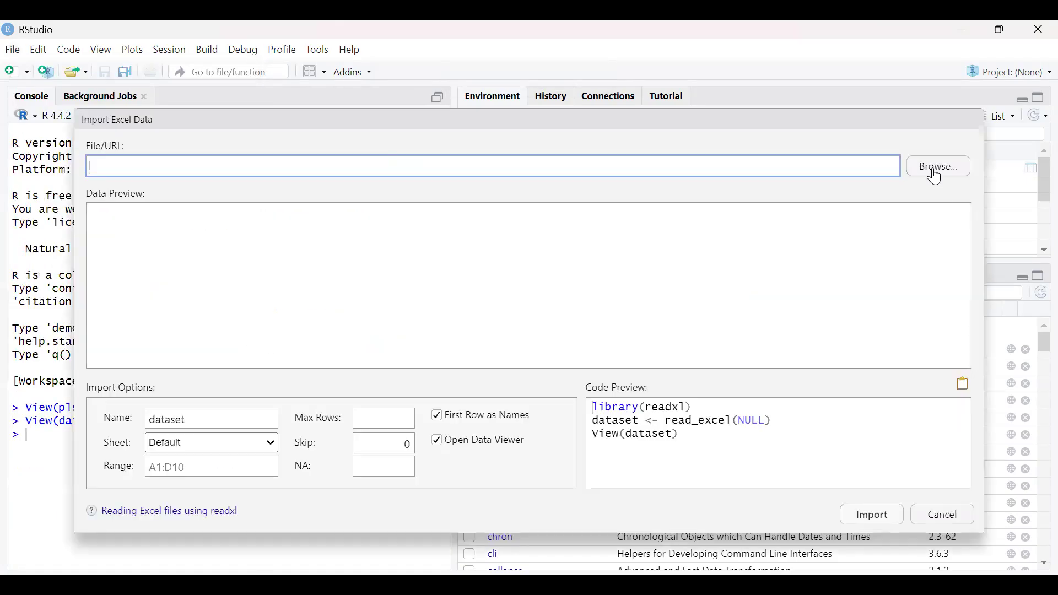
# - Find the Excel file Data Panel Statis.xlsx by searching for "data pa" and choose it as the import source
pyautogui.click(932, 170)
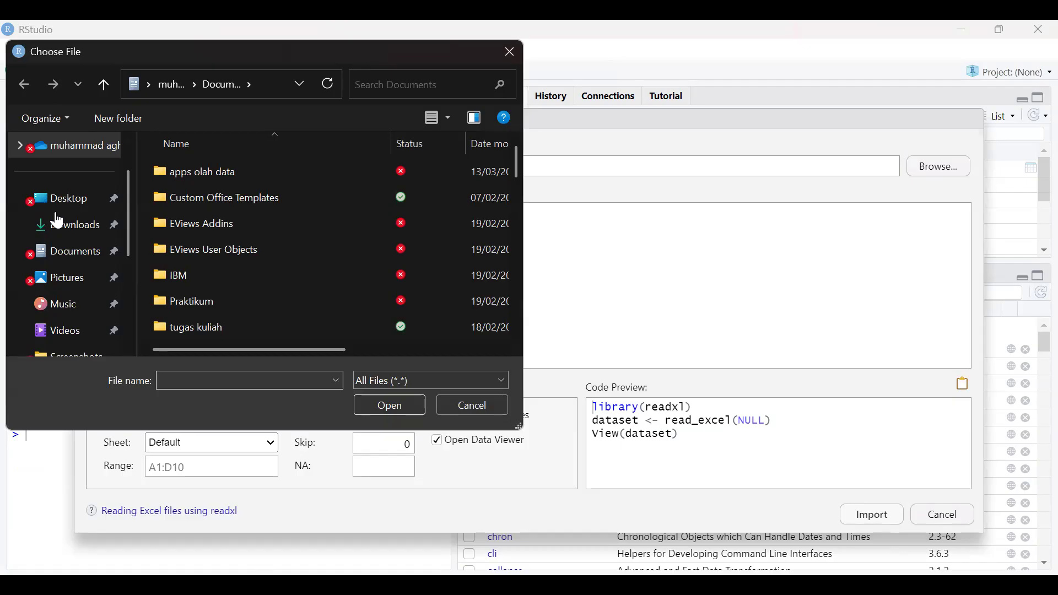
pyautogui.scroll(1, 77, 163)
pyautogui.click(74, 158)
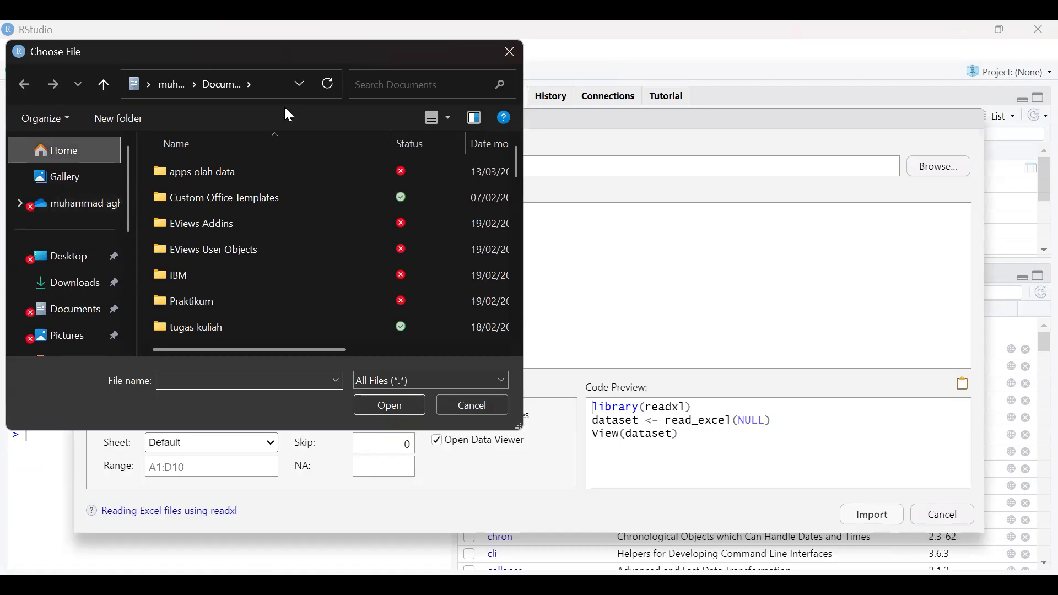
pyautogui.click(344, 97)
pyautogui.write('data')
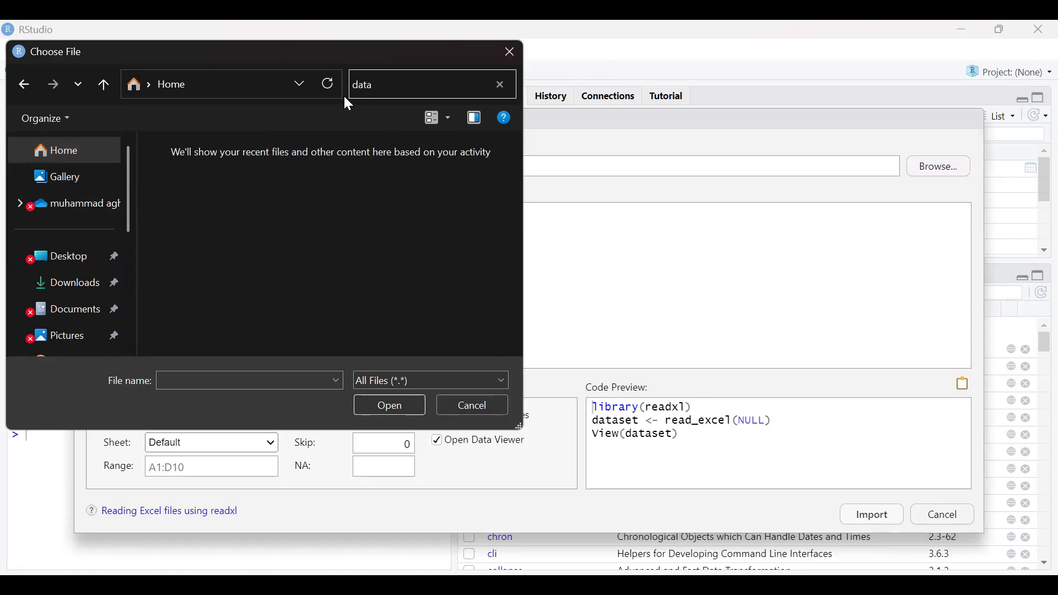
pyautogui.write(' pa')
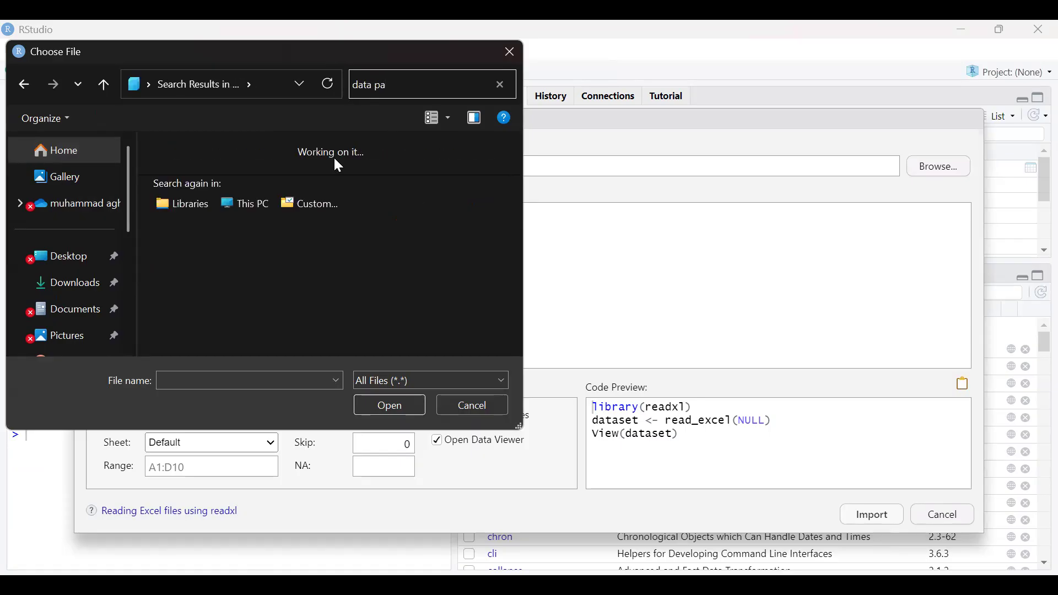
pyautogui.doubleClick(335, 172)
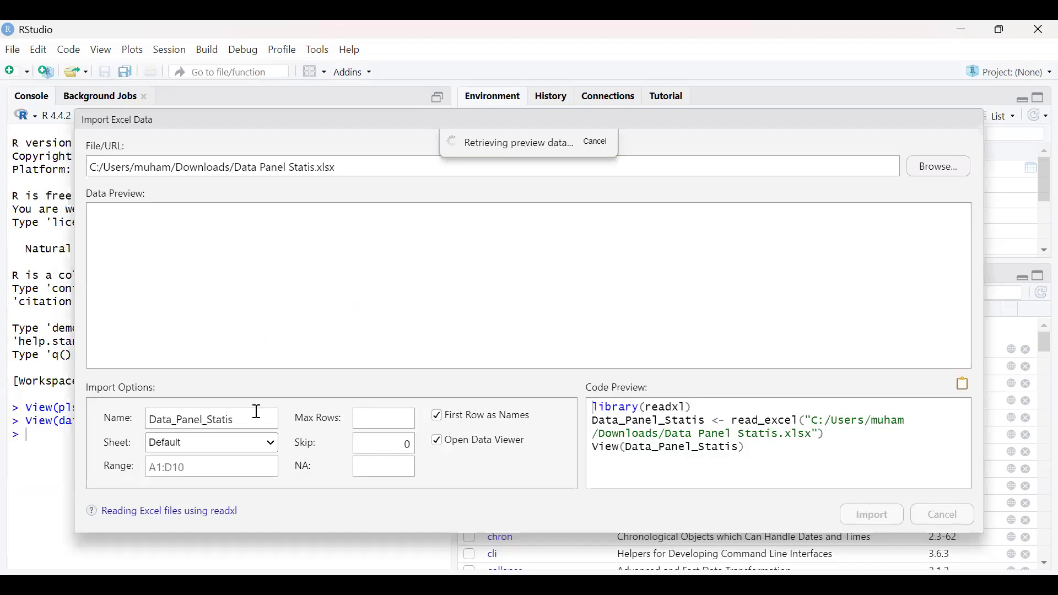
# - Name the imported dataset "data" and import it with the remaining default options
pyautogui.click(256, 416)
pyautogui.hotkey('ctrl', 'a')
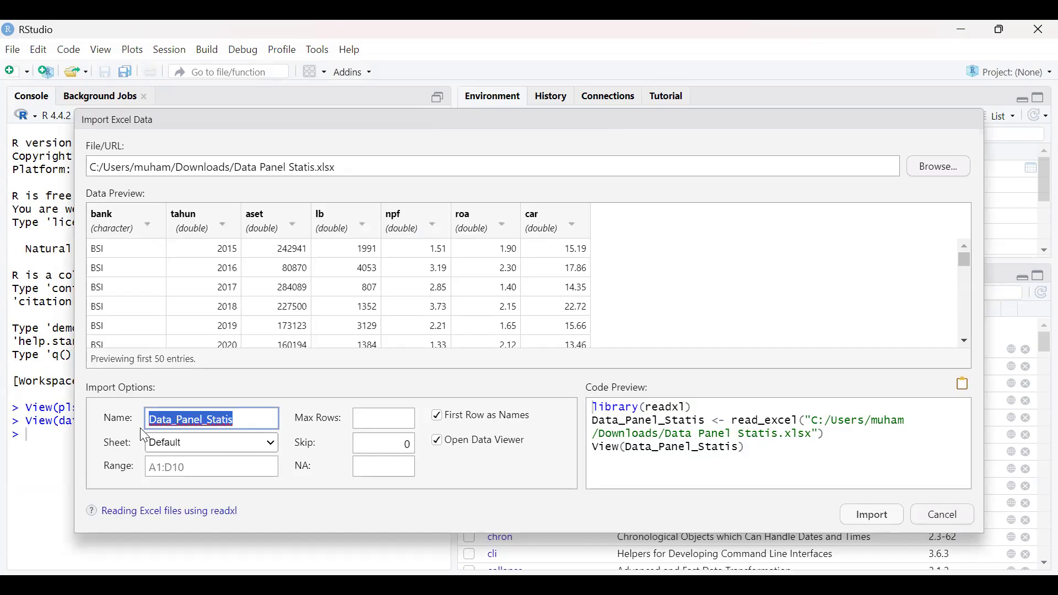
pyautogui.write('data')
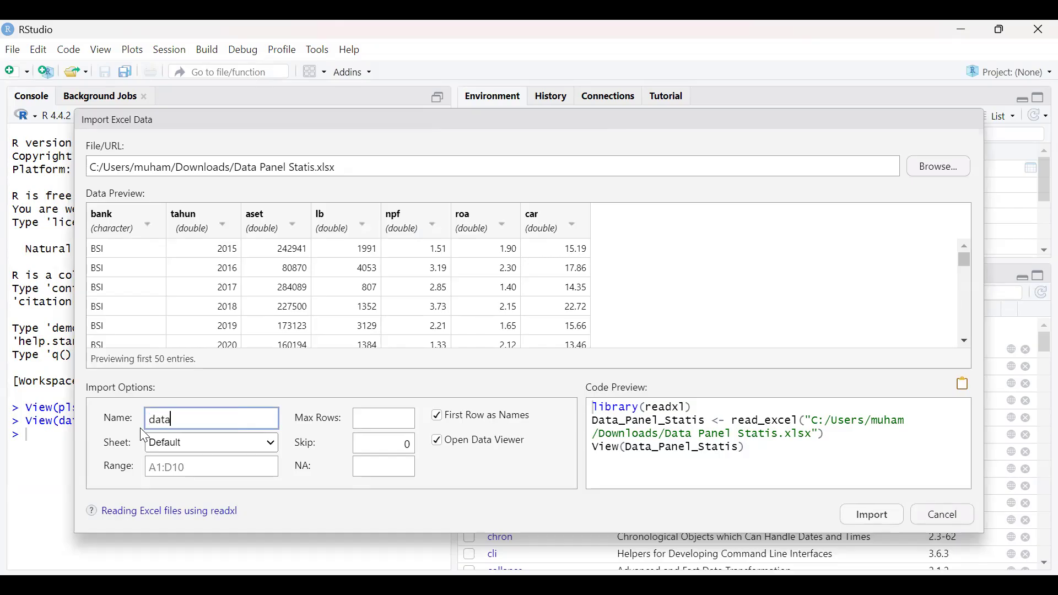
pyautogui.click(872, 515)
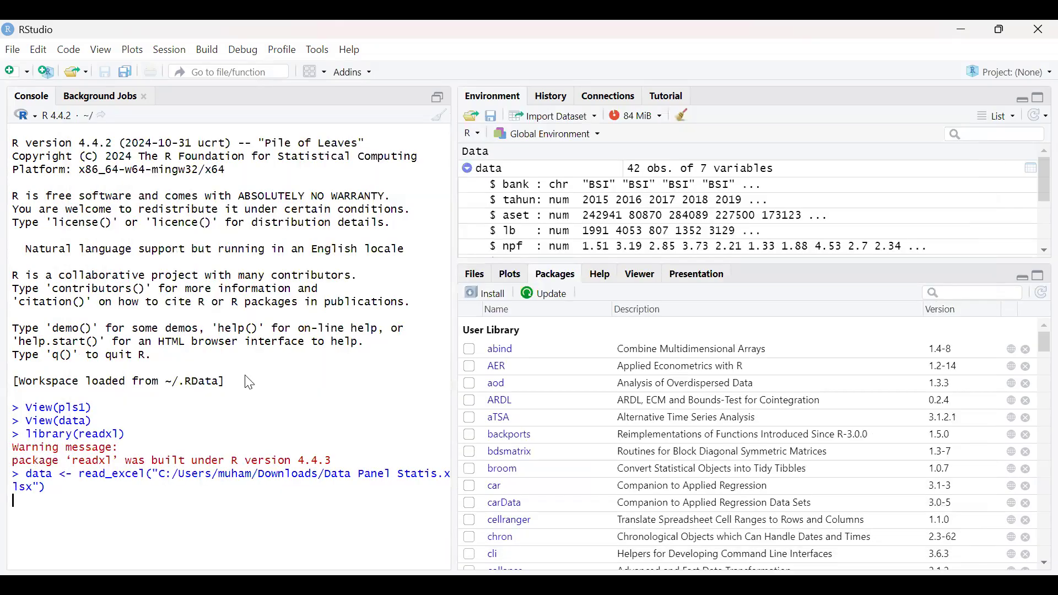
# - Look through the rows of the imported bank data and collapse the variable list of the data object
pyautogui.scroll(-3, 178, 274)
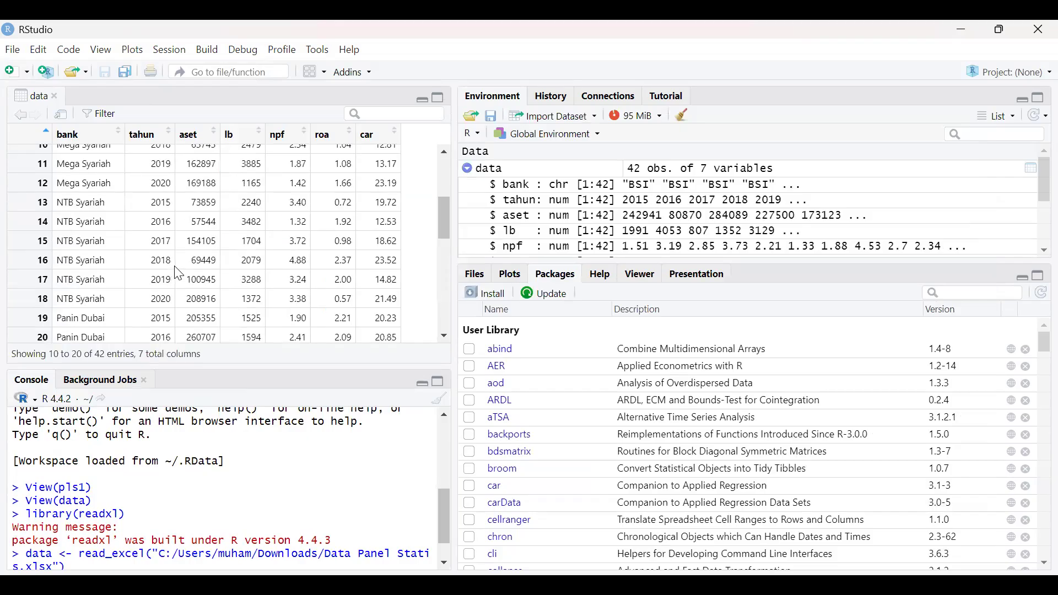
pyautogui.scroll(-4, 177, 273)
pyautogui.click(469, 170)
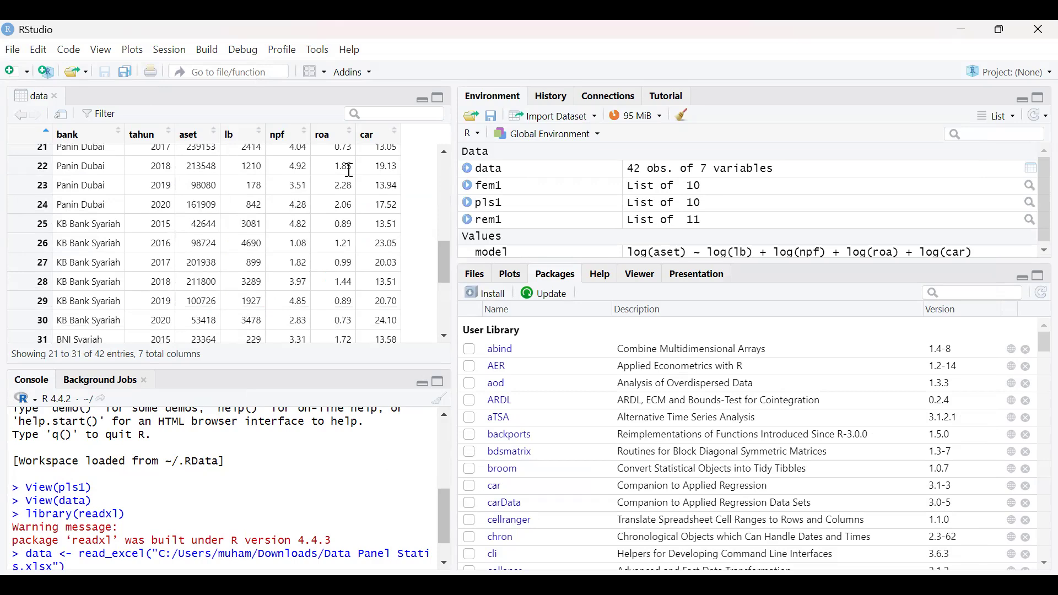
# - Create a new R script, paste the copied static panel regression code into it and review it from the beginning
pyautogui.click(15, 48)
pyautogui.click(17, 53)
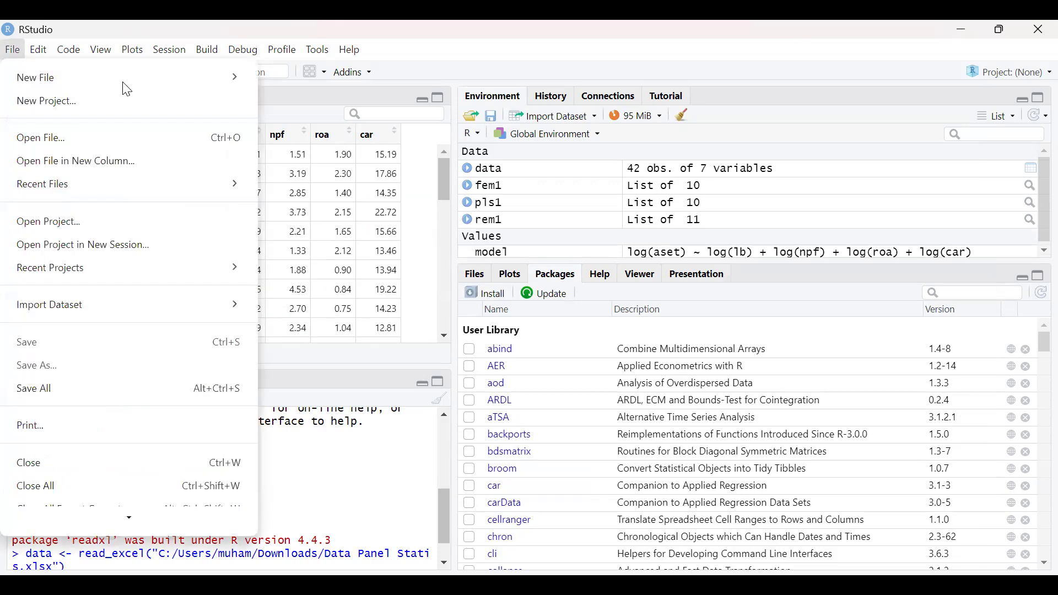
pyautogui.moveTo(123, 88)
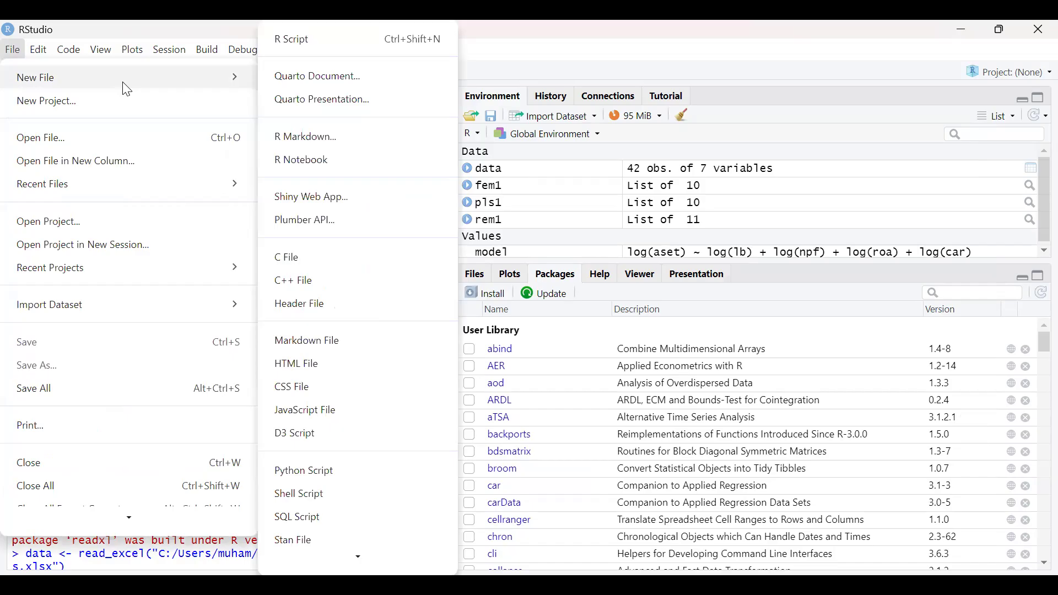
pyautogui.click(316, 40)
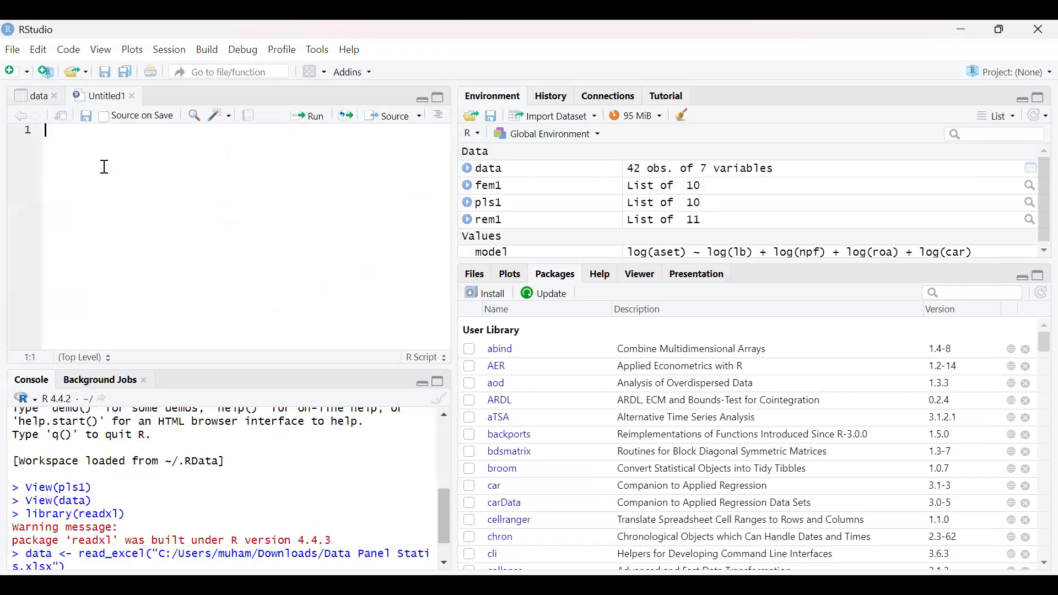
pyautogui.hotkey('ctrl', 'v')
pyautogui.scroll(3, 105, 167)
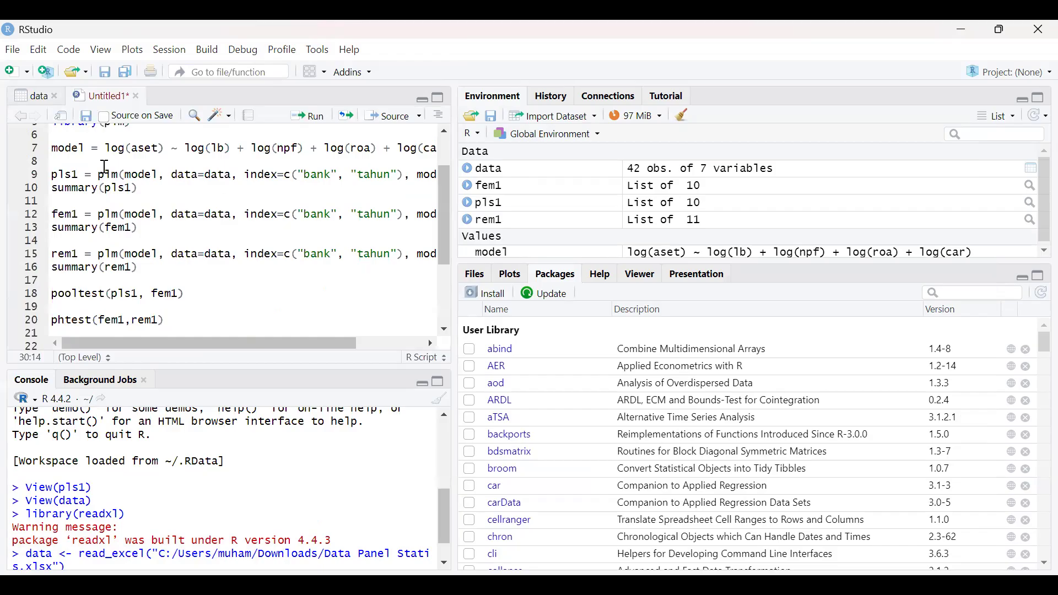
pyautogui.scroll(-3, 105, 167)
pyautogui.scroll(5, 104, 167)
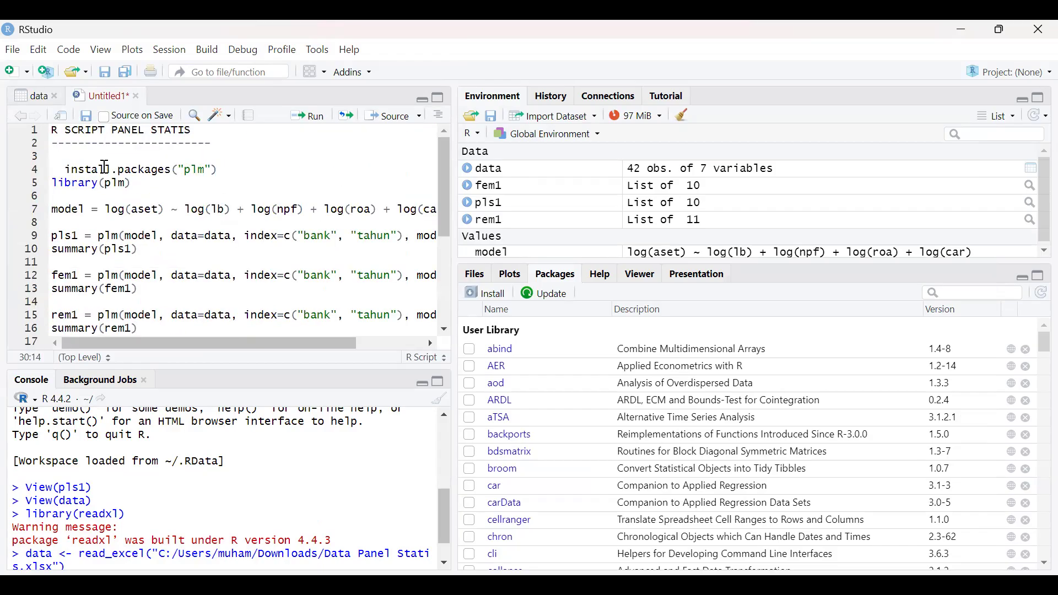
# - Highlight the install.packages("plm") line in the script, find the plm package in the installed packages and load it
pyautogui.click(66, 171)
pyautogui.keyDown('shift'); pyautogui.click(218, 170); pyautogui.keyUp('shift')
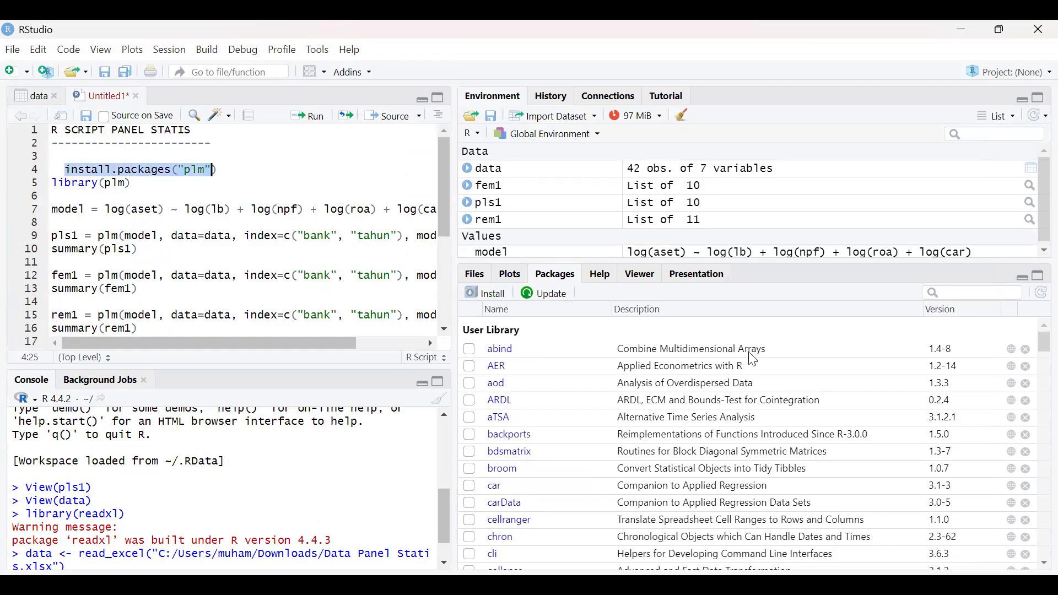
pyautogui.click(974, 290)
pyautogui.write('plm')
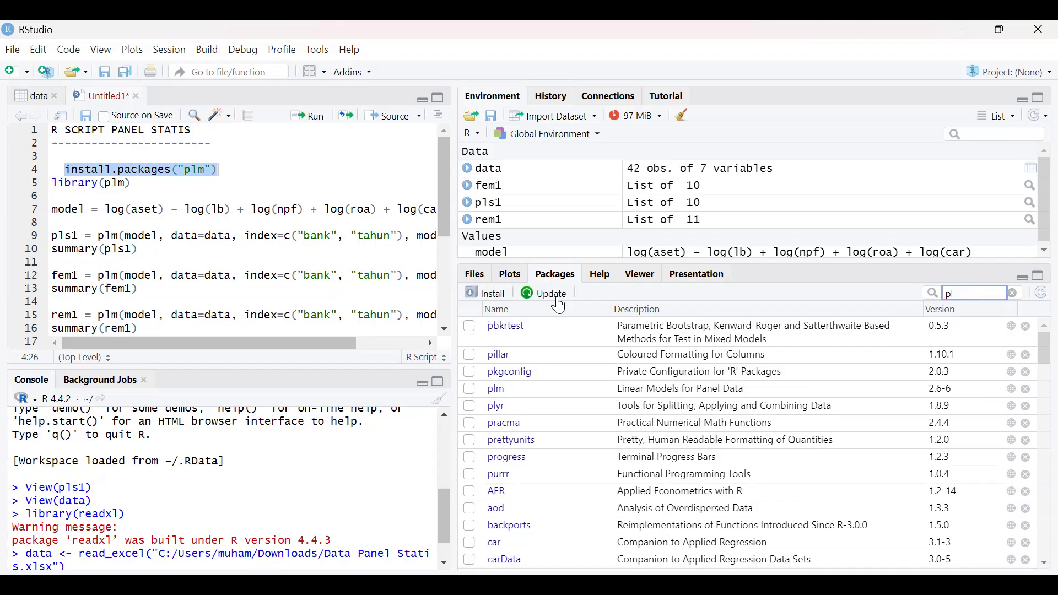
pyautogui.click(470, 327)
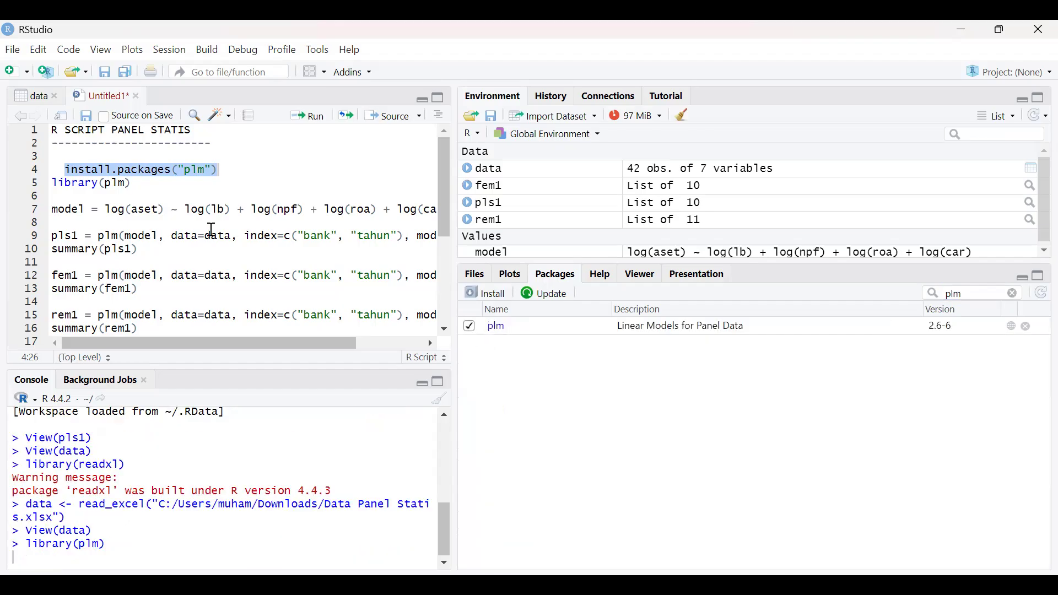
# - Run the script line that defines the model formula log(aset) ~ log(lb) + log(npf) + log(roa) + log(car)
pyautogui.scroll(-2, 212, 229)
pyautogui.scroll(2, 58, 186)
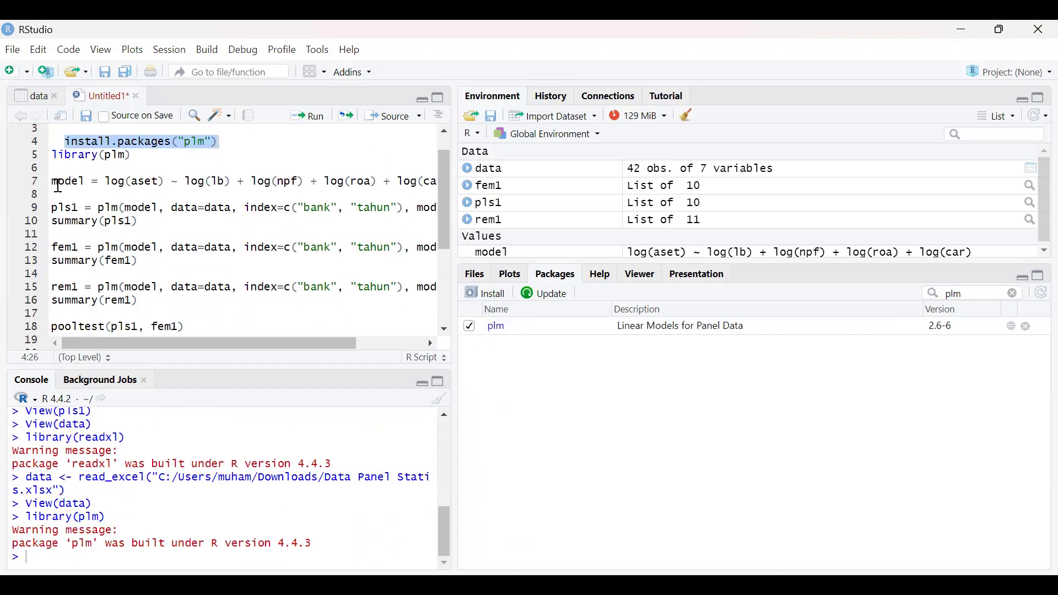
pyautogui.click(58, 186)
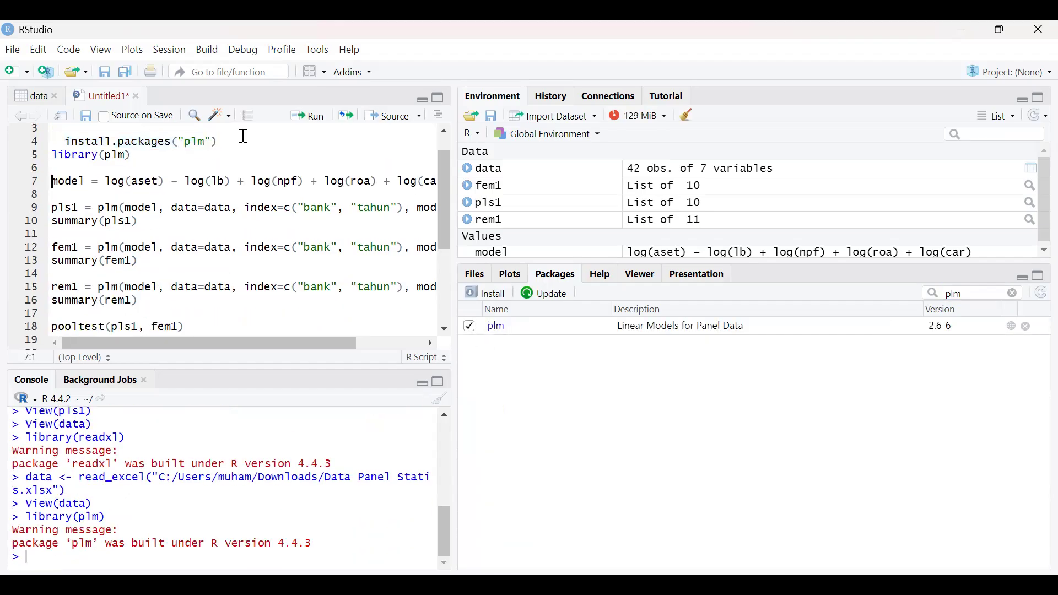
pyautogui.click(302, 126)
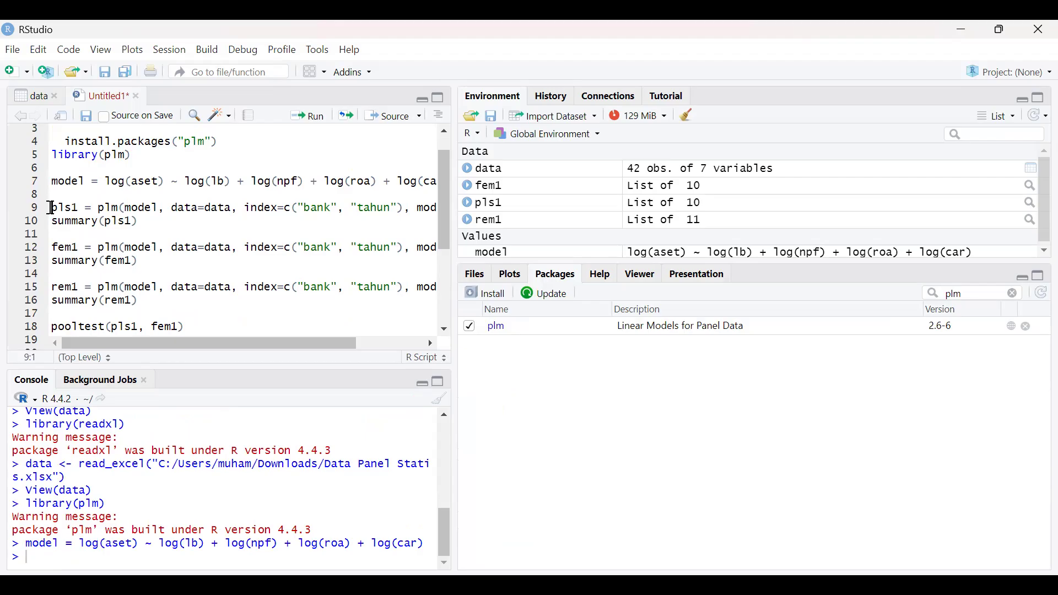
# - Run the pooling model pls1 with its summary, and highlight the R-squared and the F-statistic's p-value in the output
pyautogui.keyDown('shift'); pyautogui.click(117, 221); pyautogui.keyUp('shift')
pyautogui.keyDown('shift'); pyautogui.click(142, 222); pyautogui.keyUp('shift')
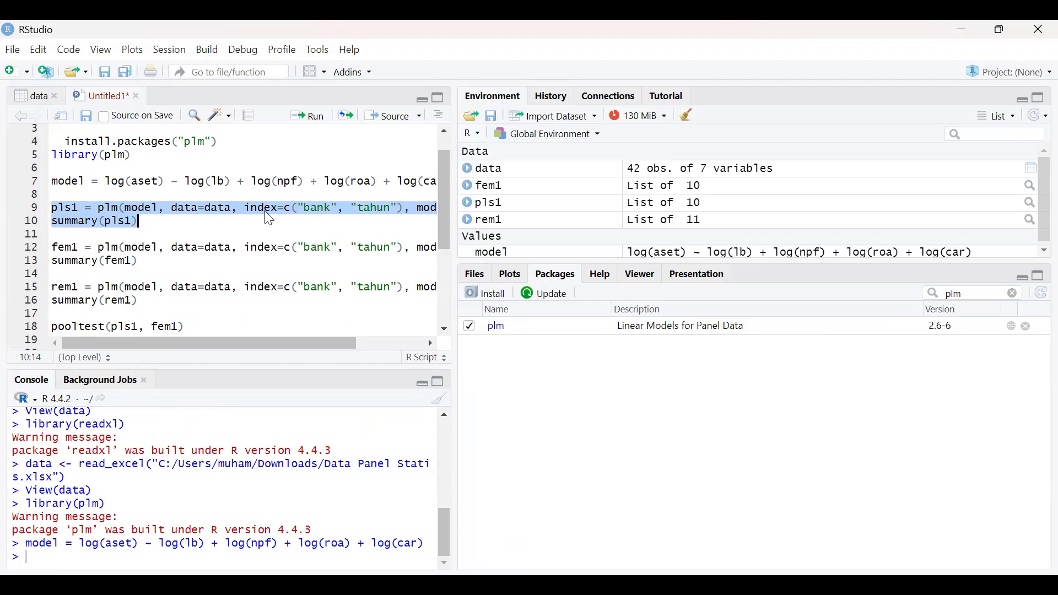
pyautogui.hscroll(3, 270, 217)
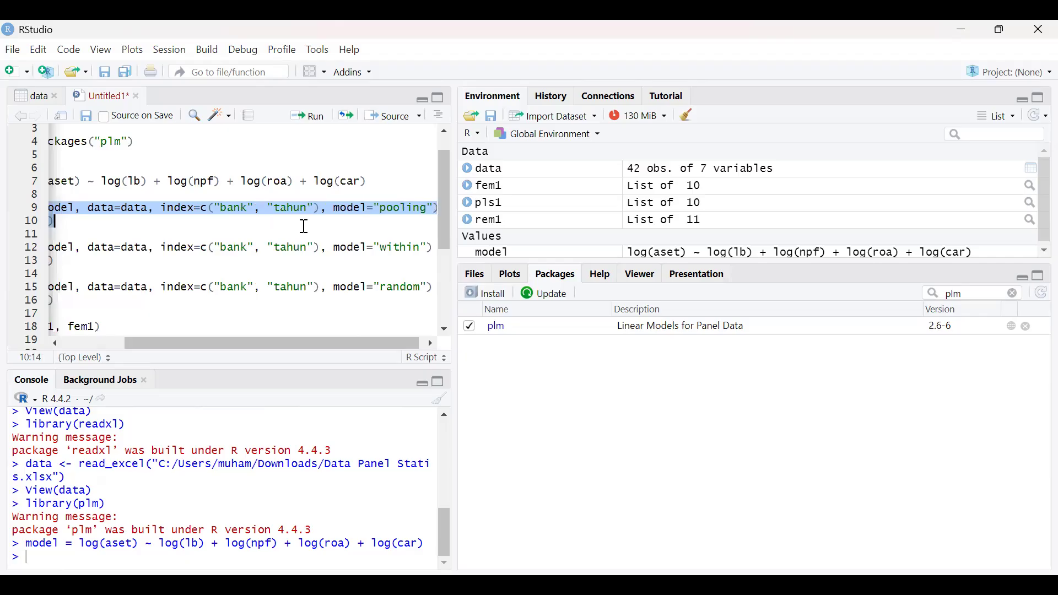
pyautogui.hscroll(-3, 304, 226)
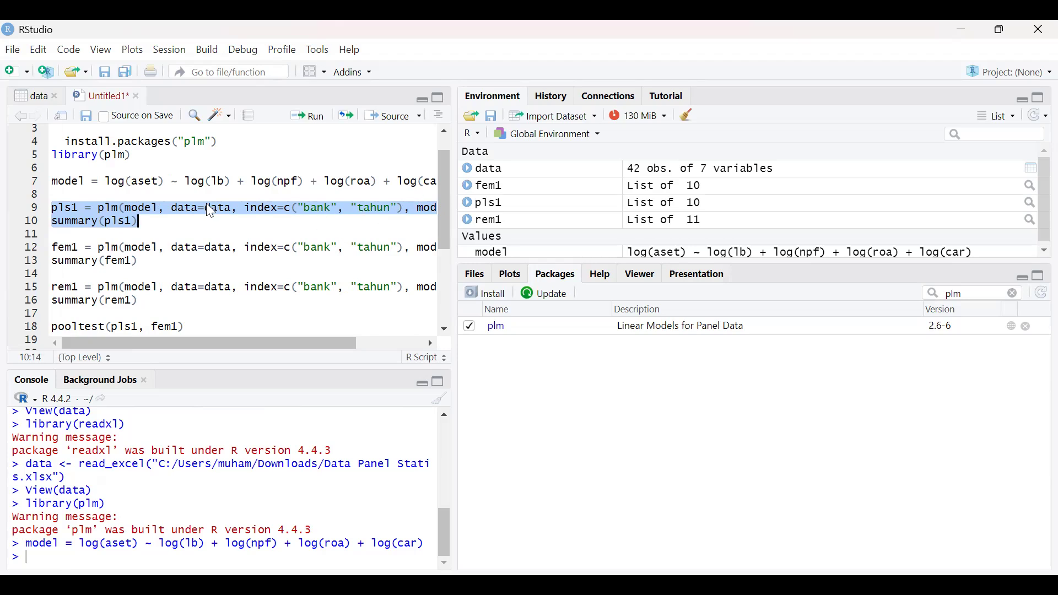
pyautogui.click(304, 118)
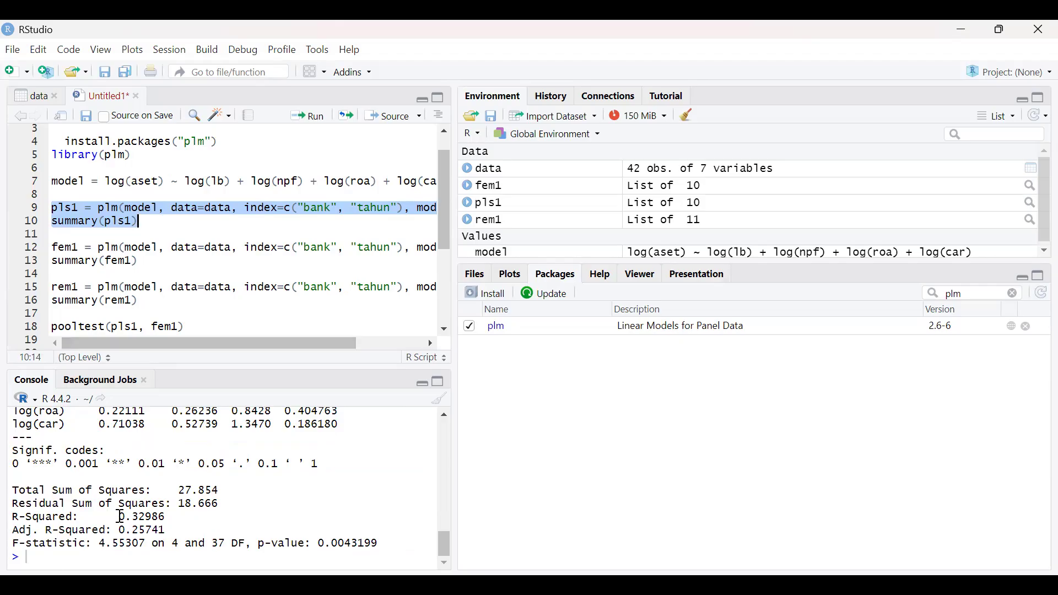
pyautogui.moveTo(119, 517); pyautogui.dragTo(158, 518)
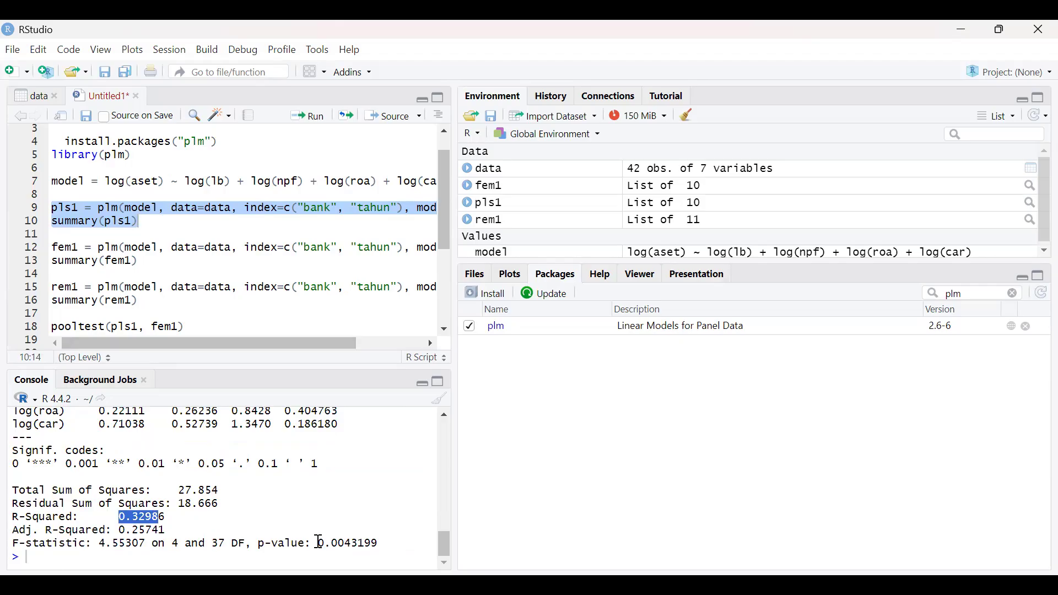
pyautogui.moveTo(318, 545); pyautogui.dragTo(355, 546)
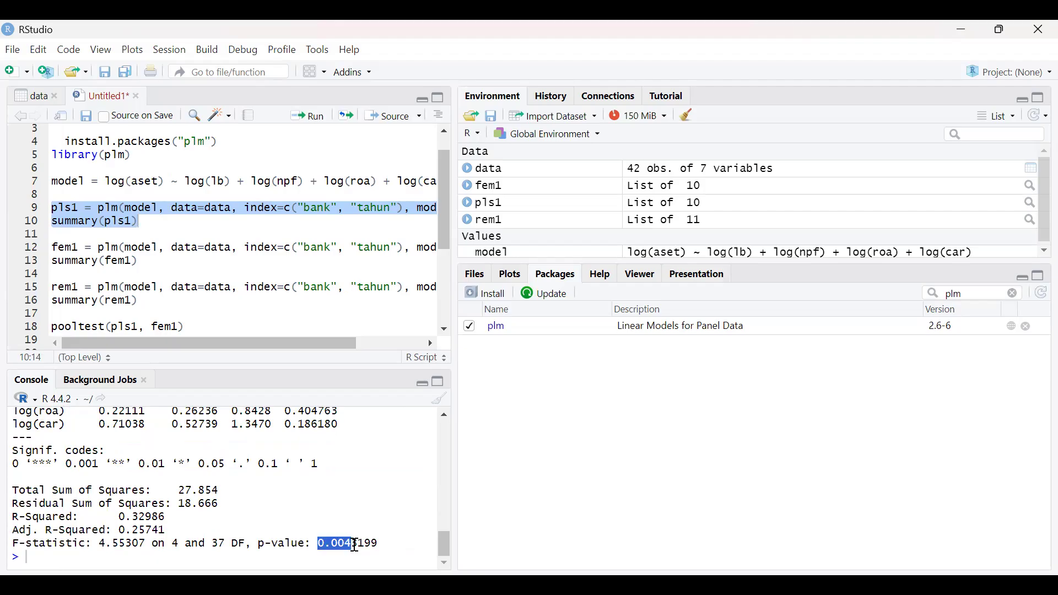
# - Run the fixed-effects model fem1, which uses model="within", together with its summary
pyautogui.click(55, 249)
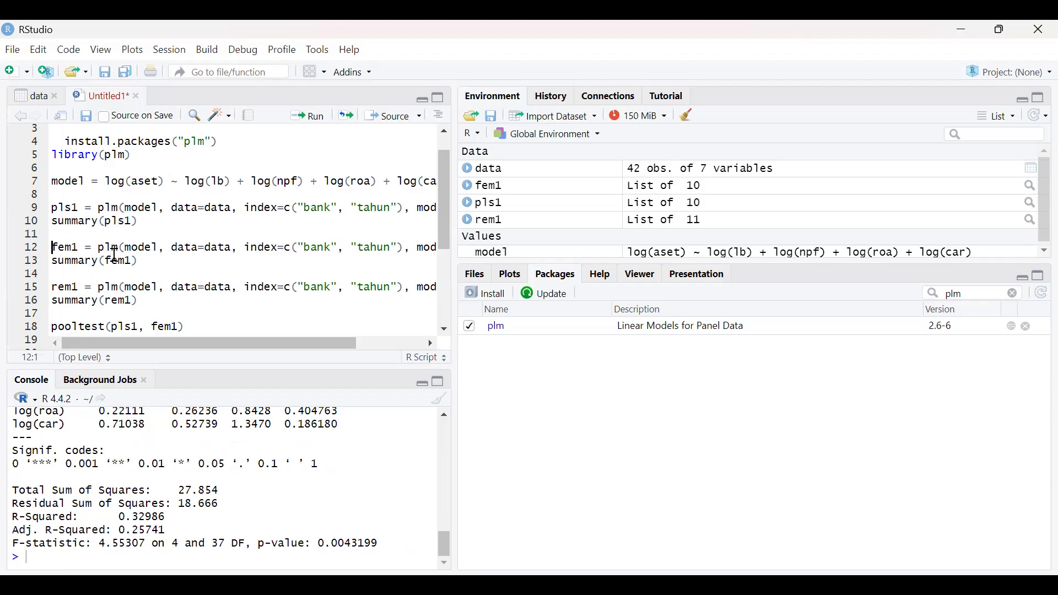
pyautogui.keyDown('shift'); pyautogui.click(153, 262); pyautogui.keyUp('shift')
pyautogui.hscroll(3, 344, 253)
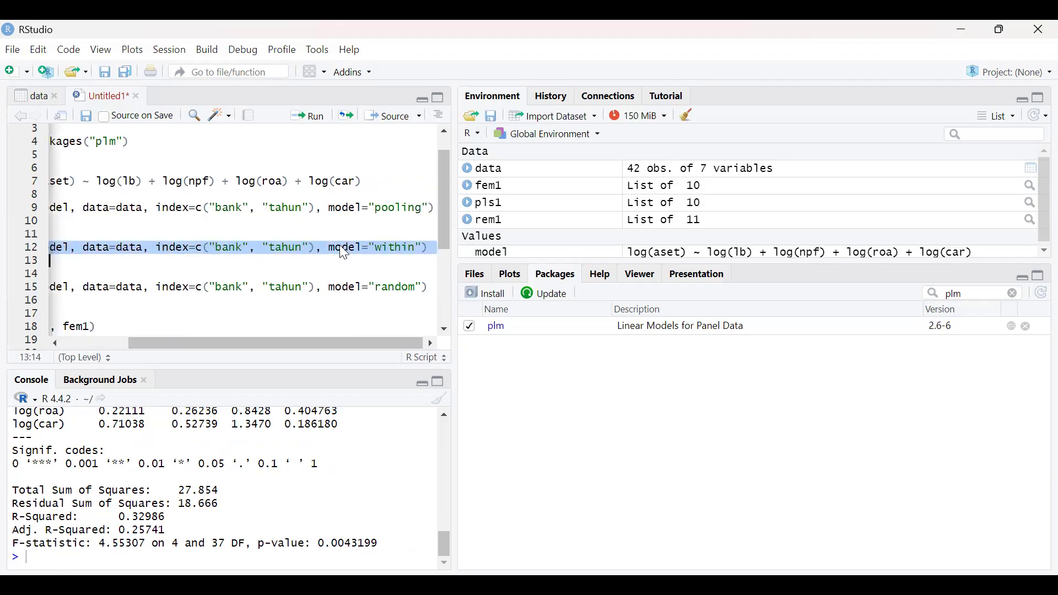
pyautogui.hscroll(-3, 308, 187)
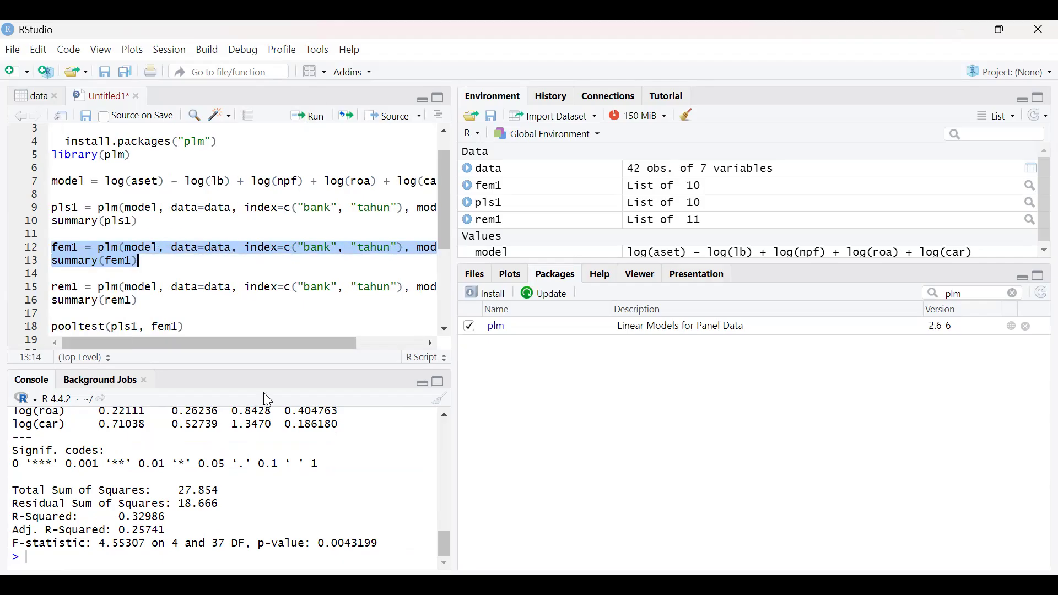
pyautogui.hotkey('ctrl', 'Return')
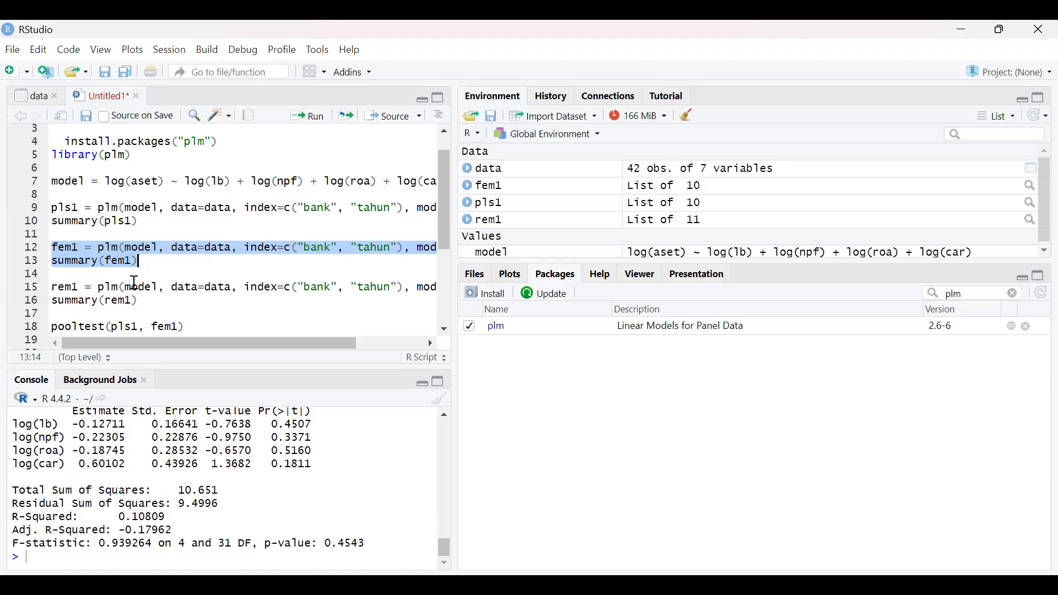
# - Run the random-effects model rem1, which uses model="random", together with its summary
pyautogui.scroll(-1, 135, 282)
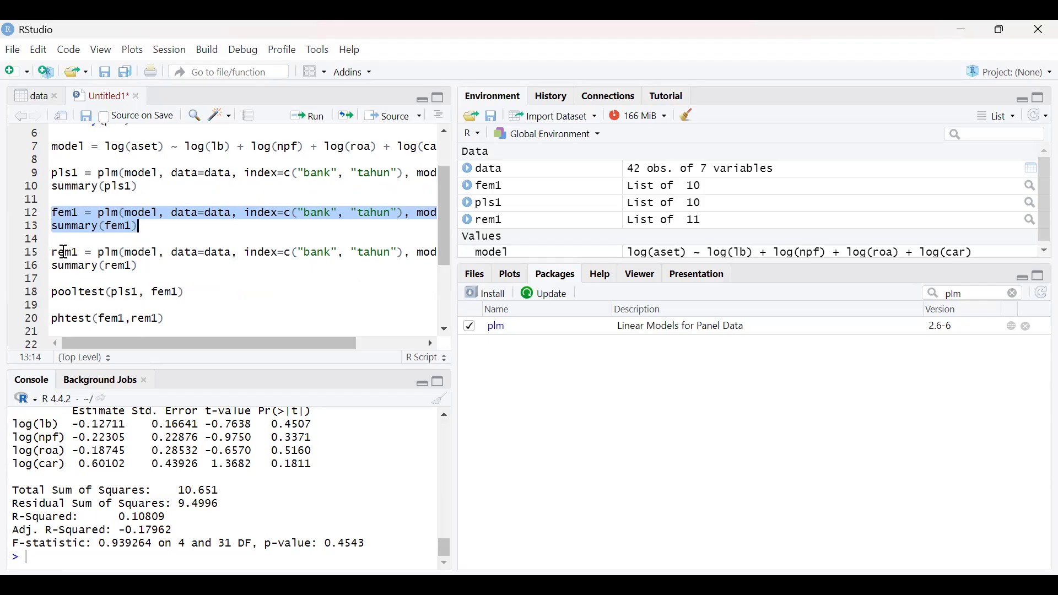
pyautogui.doubleClick(100, 255)
pyautogui.keyDown('shift'); pyautogui.click(164, 268); pyautogui.keyUp('shift')
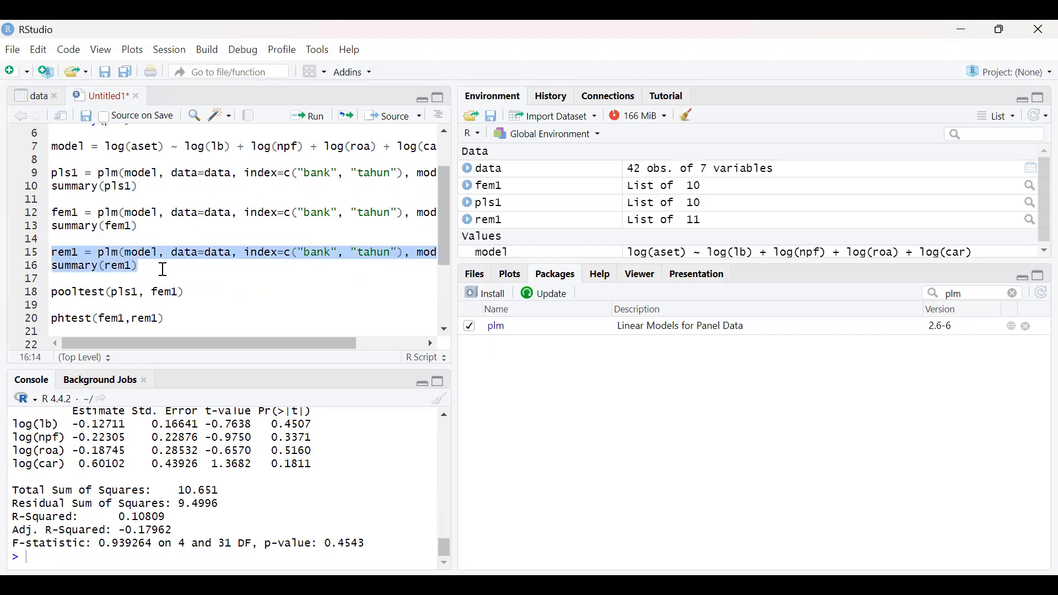
pyautogui.hscroll(2, 163, 269)
pyautogui.hscroll(2, 357, 249)
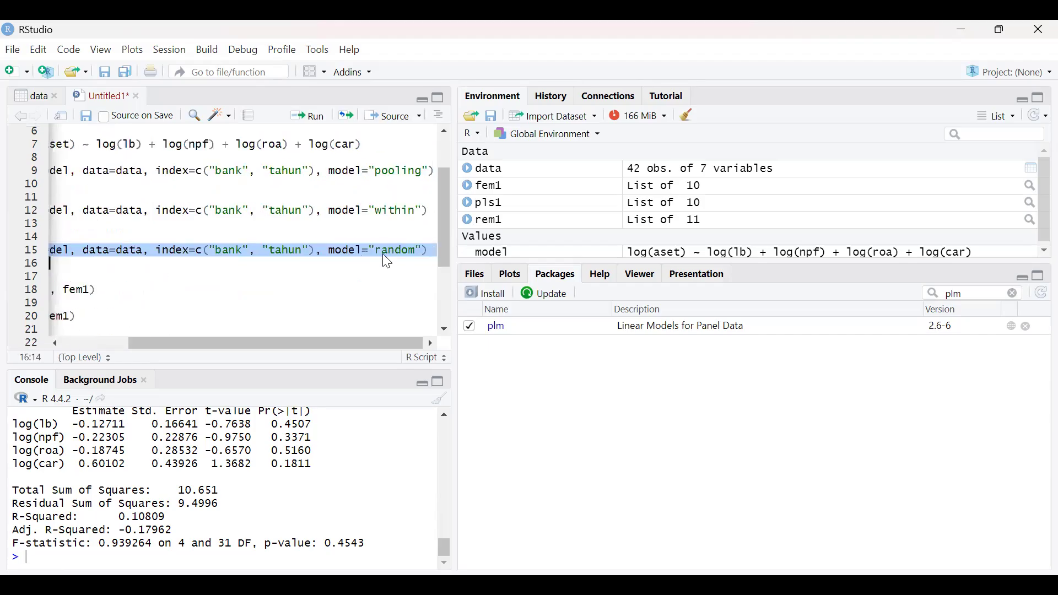
pyautogui.hscroll(-5, 383, 253)
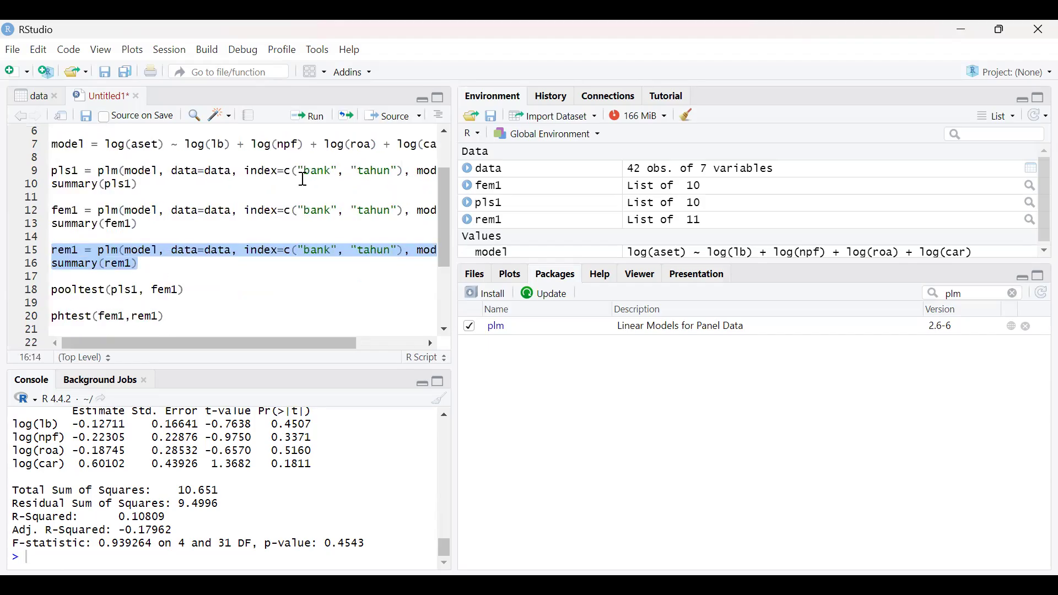
pyautogui.click(313, 117)
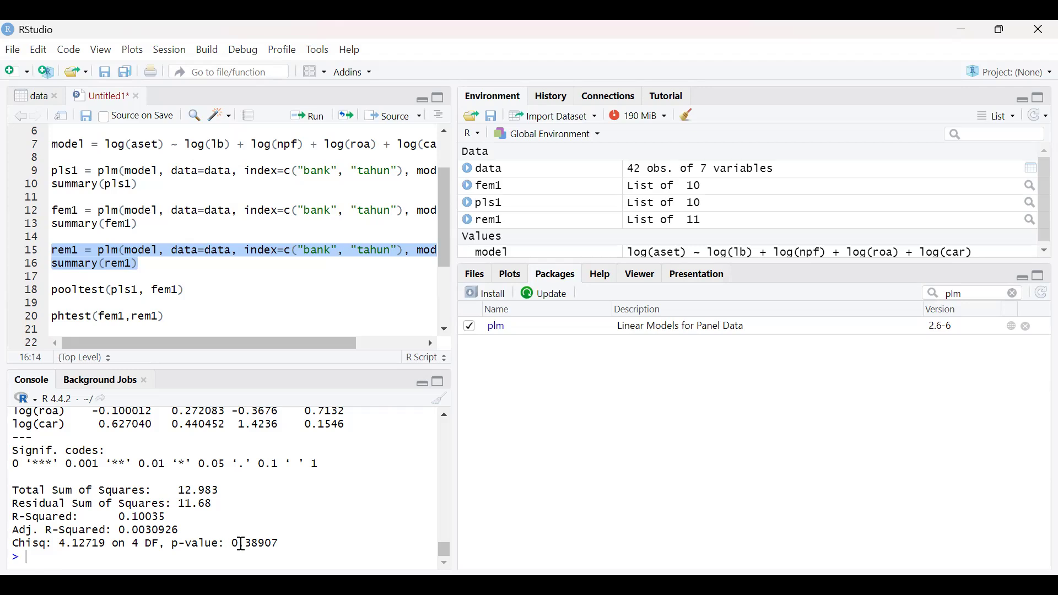
# - Run the model selection tests in the script: pooltest(pls1, fem1), phtest(fem1,rem1) and plmtest(pls1, type="bp")
pyautogui.click(52, 289)
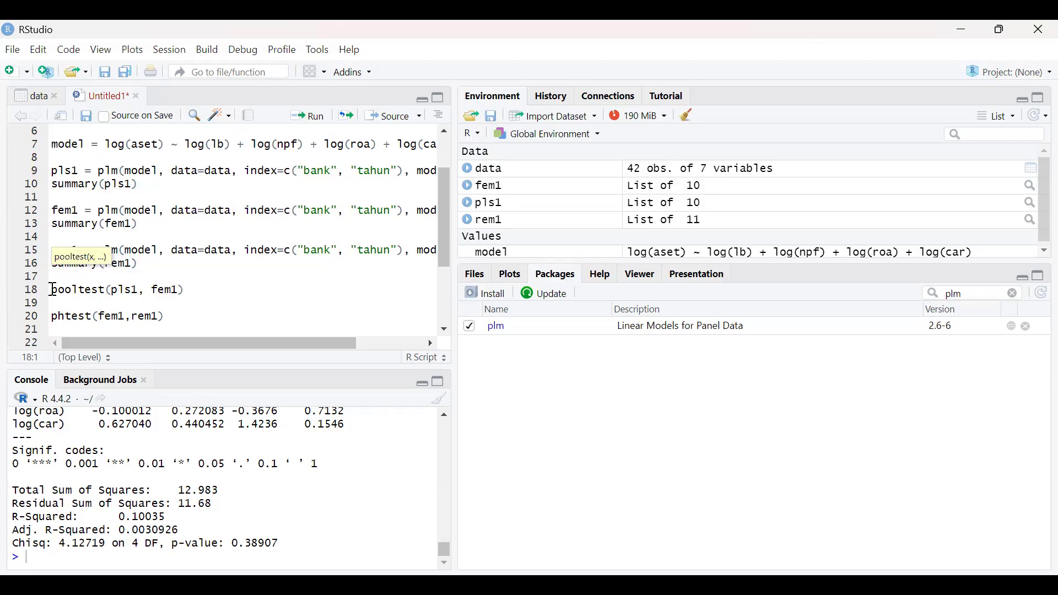
pyautogui.click(308, 116)
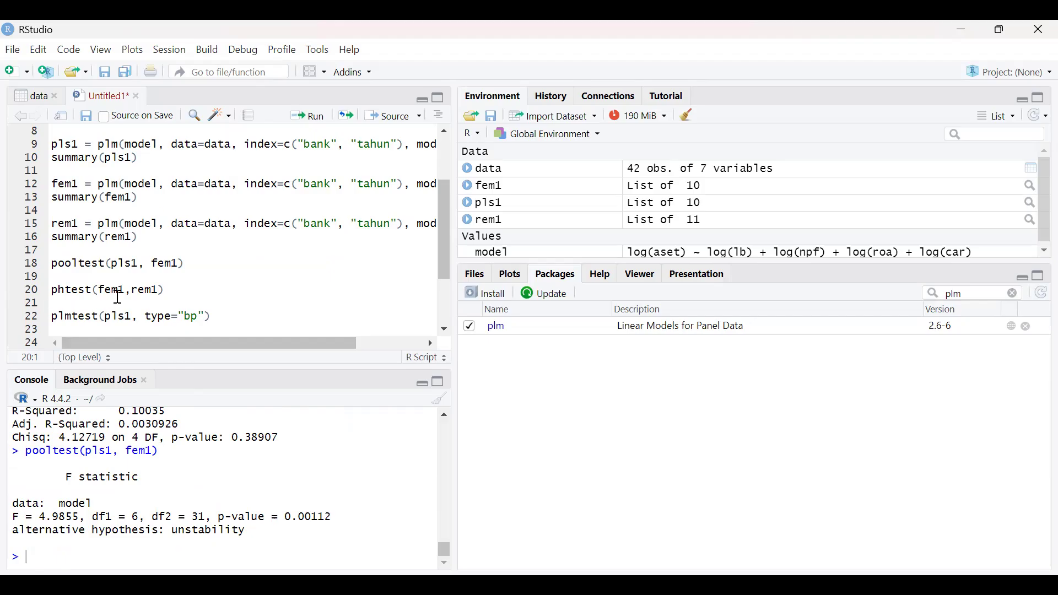
pyautogui.click(307, 117)
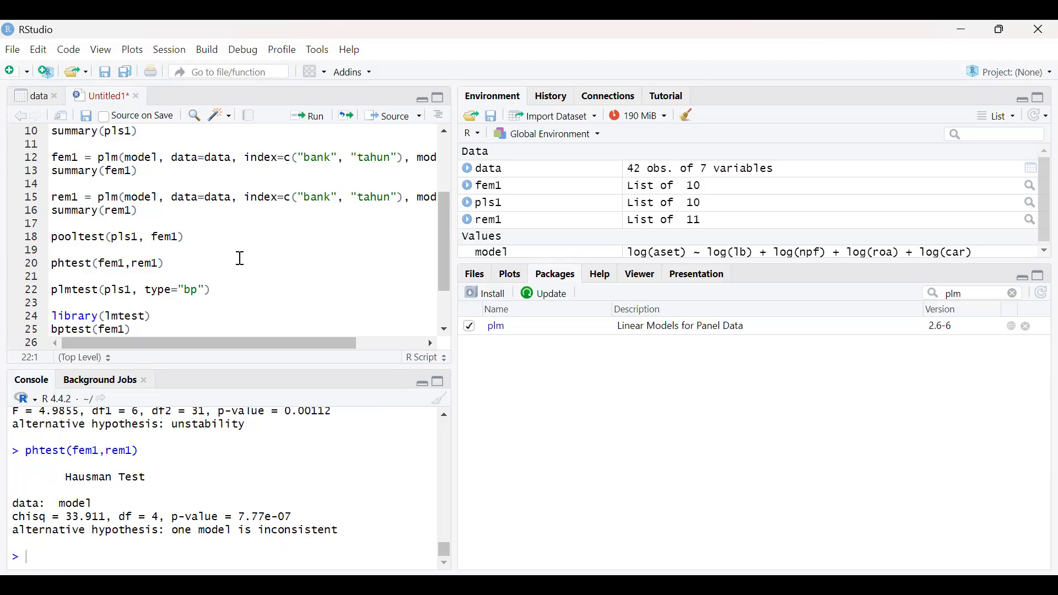
pyautogui.click(312, 127)
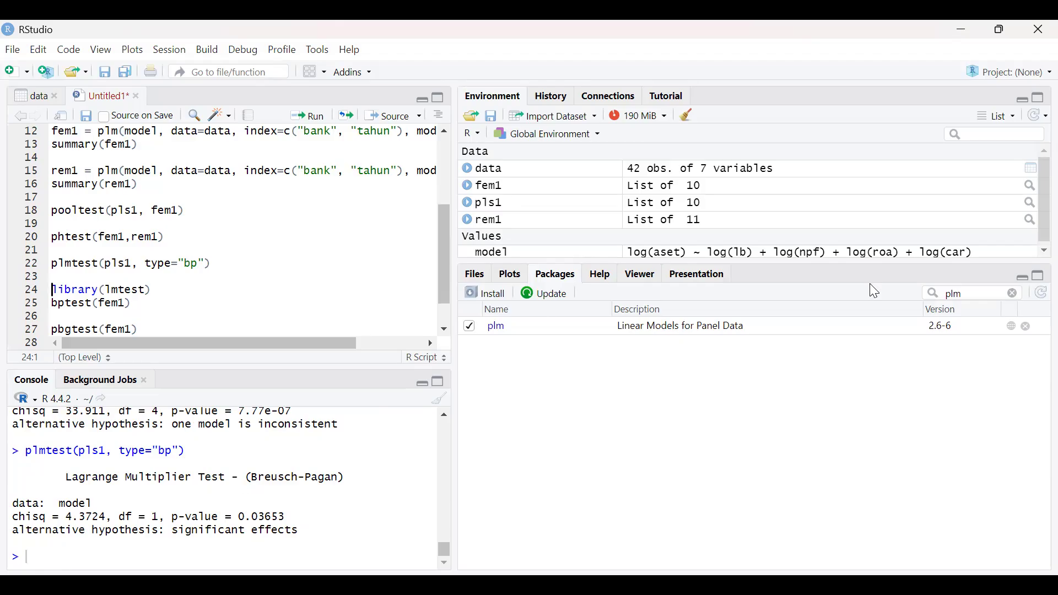
# - Find the lmtest package among the installed packages by filtering for "lmt", and load it
pyautogui.moveTo(987, 293); pyautogui.dragTo(928, 278)
pyautogui.write('lmt')
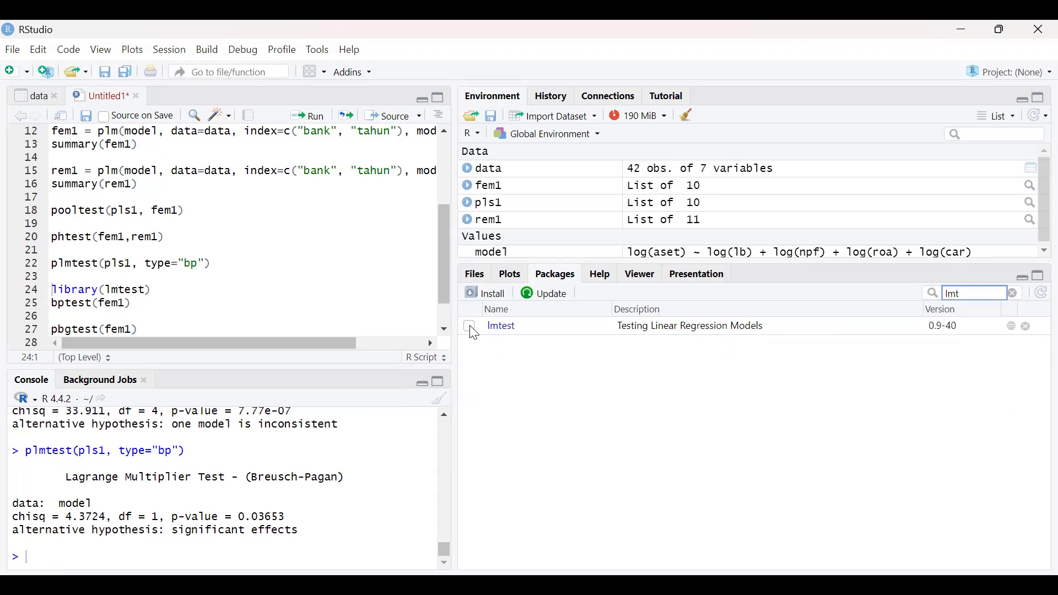
pyautogui.click(470, 327)
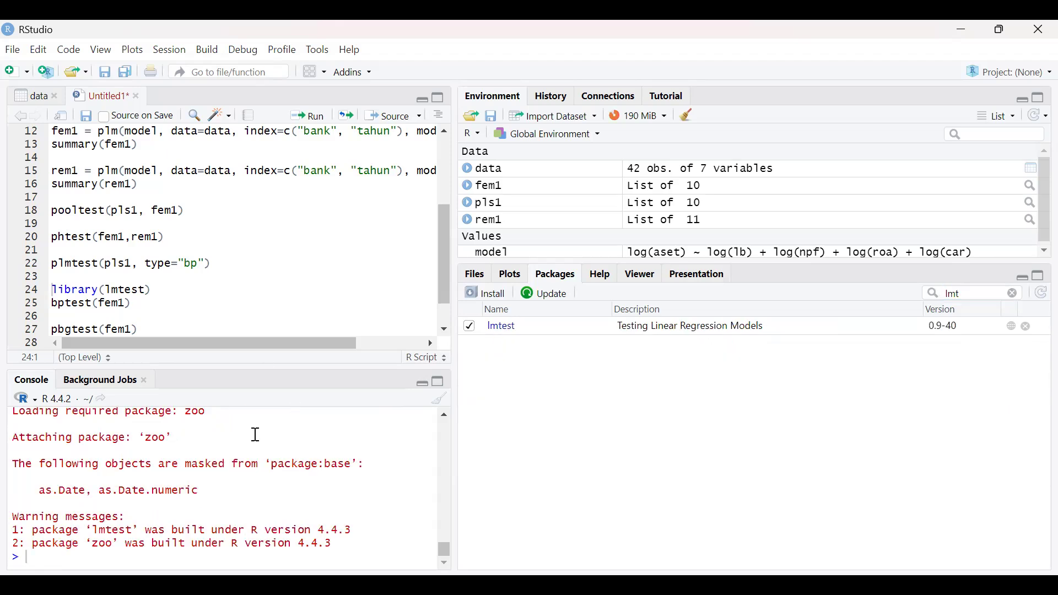
# - Run the fixed-effects model's diagnostic tests bptest(fem1) and pbgtest(fem1) from the script
pyautogui.click(52, 305)
pyautogui.click(308, 116)
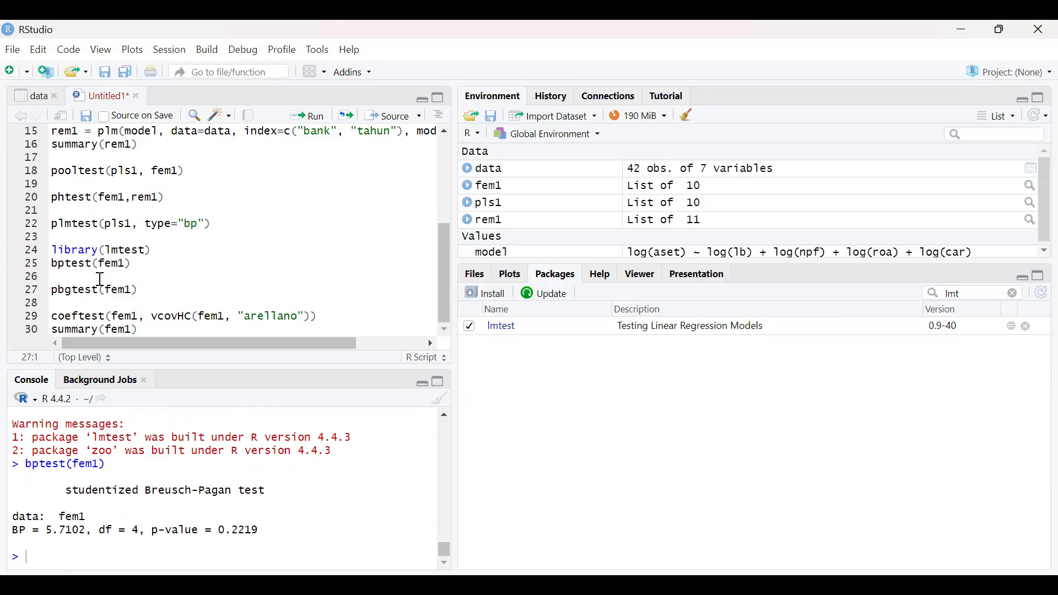
pyautogui.click(301, 122)
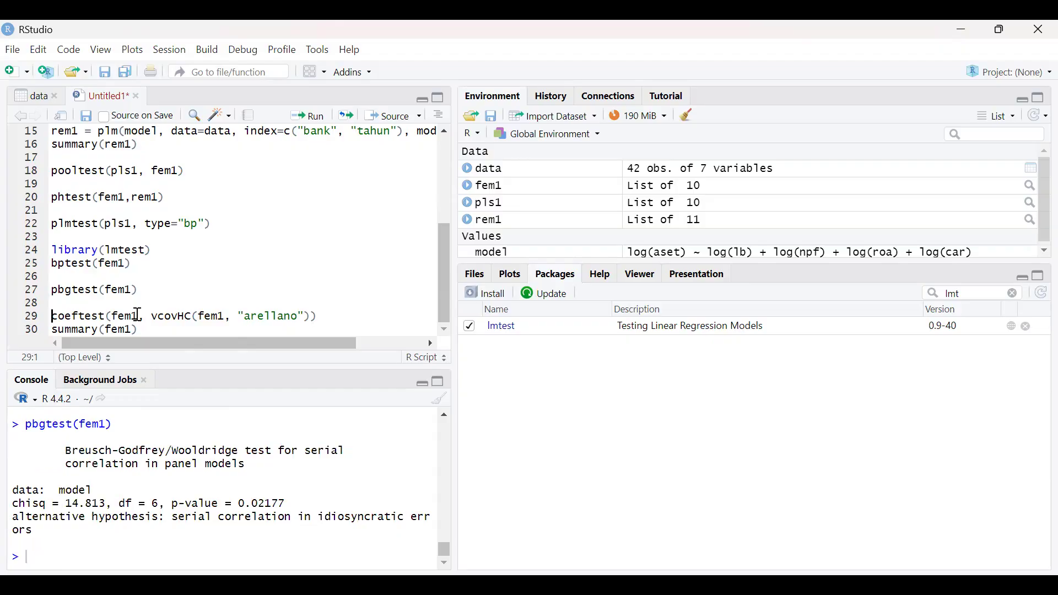
# - Run coeftest(fem1, vcovHC(fem1, "arellano")) together with summary(fem1) to get robust results for the fixed-effects model
pyautogui.click(59, 317)
pyautogui.keyDown('shift'); pyautogui.click(149, 329); pyautogui.keyUp('shift')
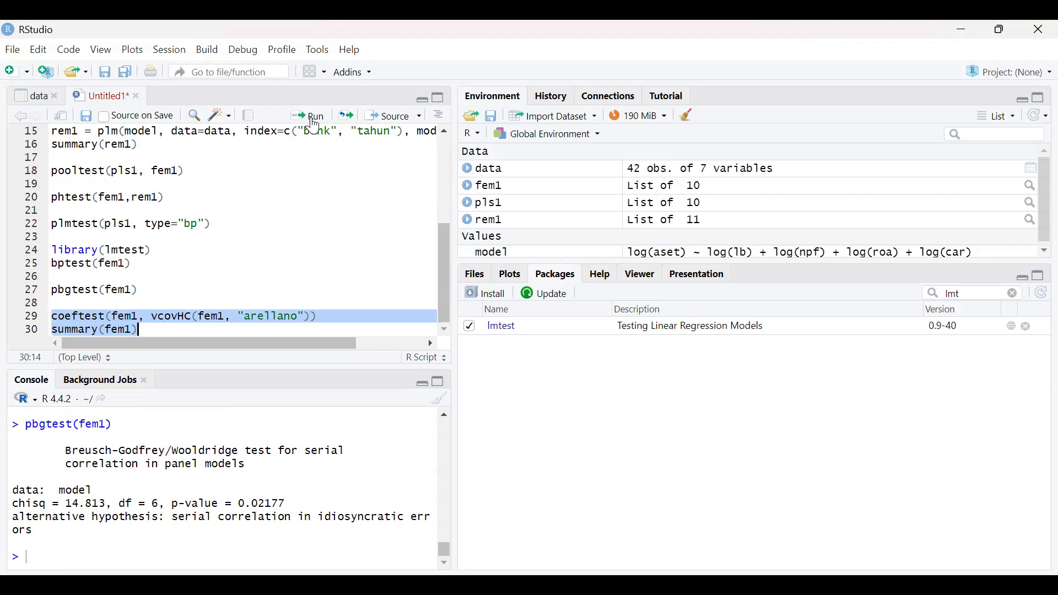
pyautogui.hotkey('ctrl', 'Return')
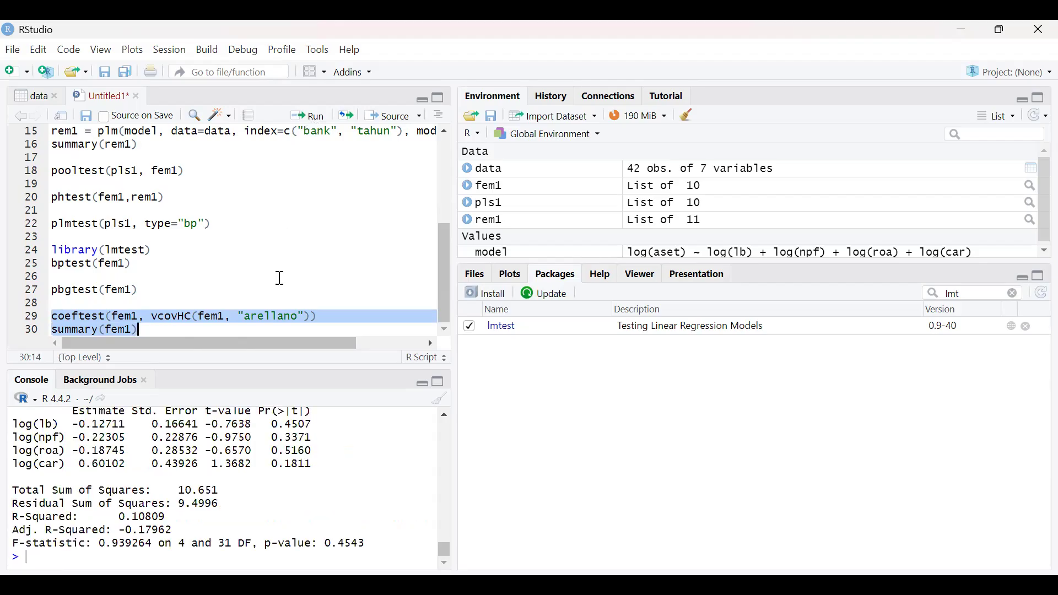
# - Examine the standard errors in the fem1 coefficient table and highlight the F-statistic's p-value in the output
pyautogui.scroll(1, 115, 502)
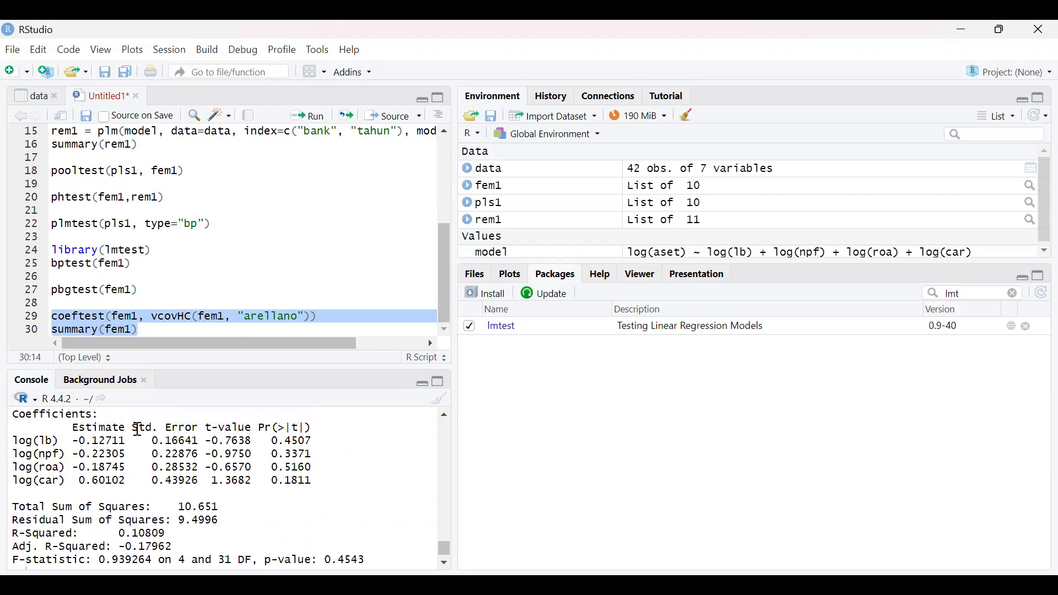
pyautogui.moveTo(174, 449); pyautogui.dragTo(184, 467)
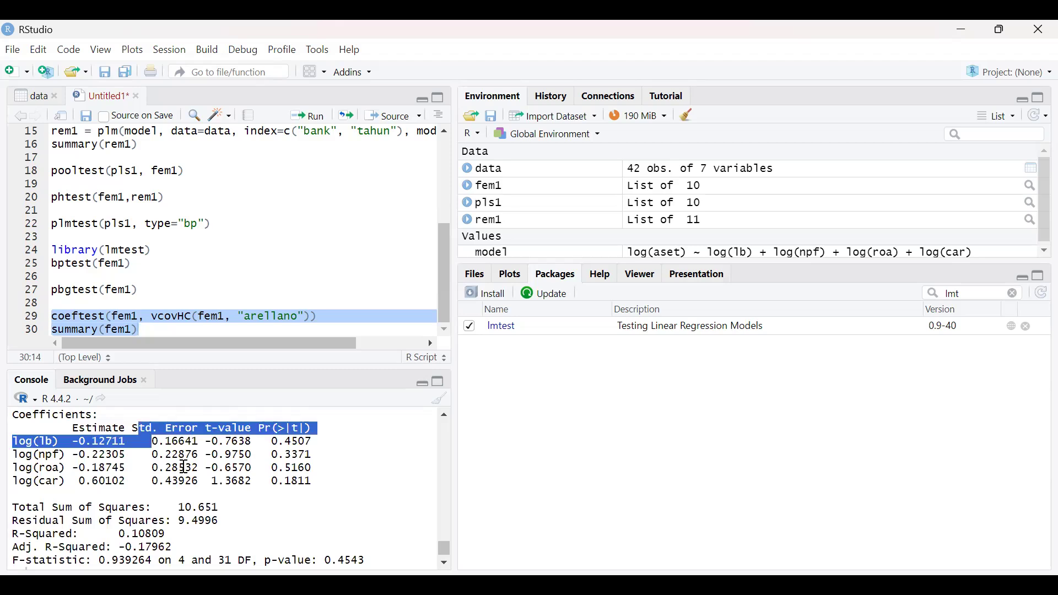
pyautogui.click(190, 474)
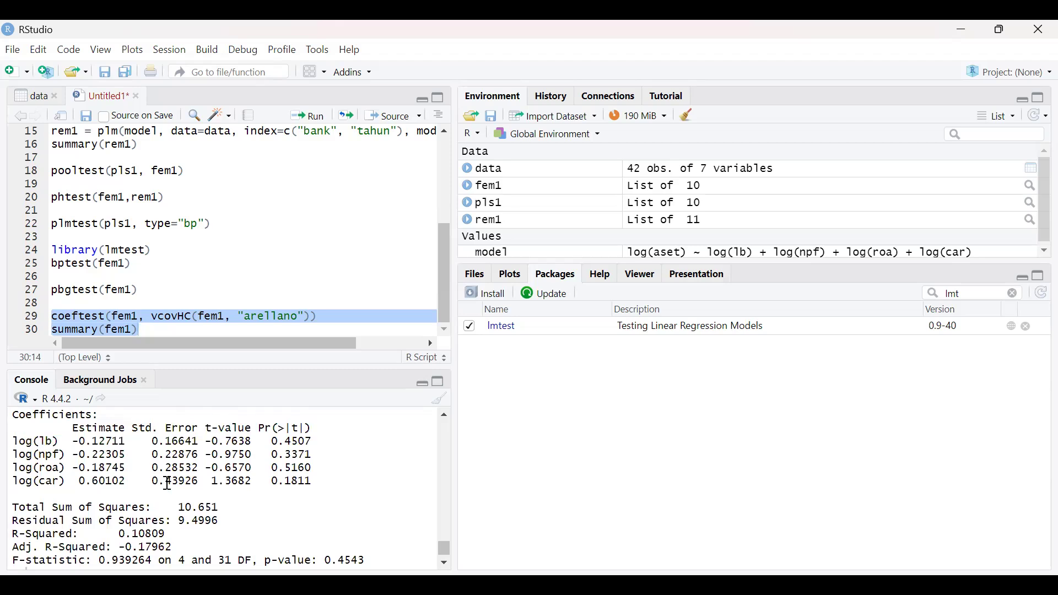
pyautogui.scroll(-1, 168, 485)
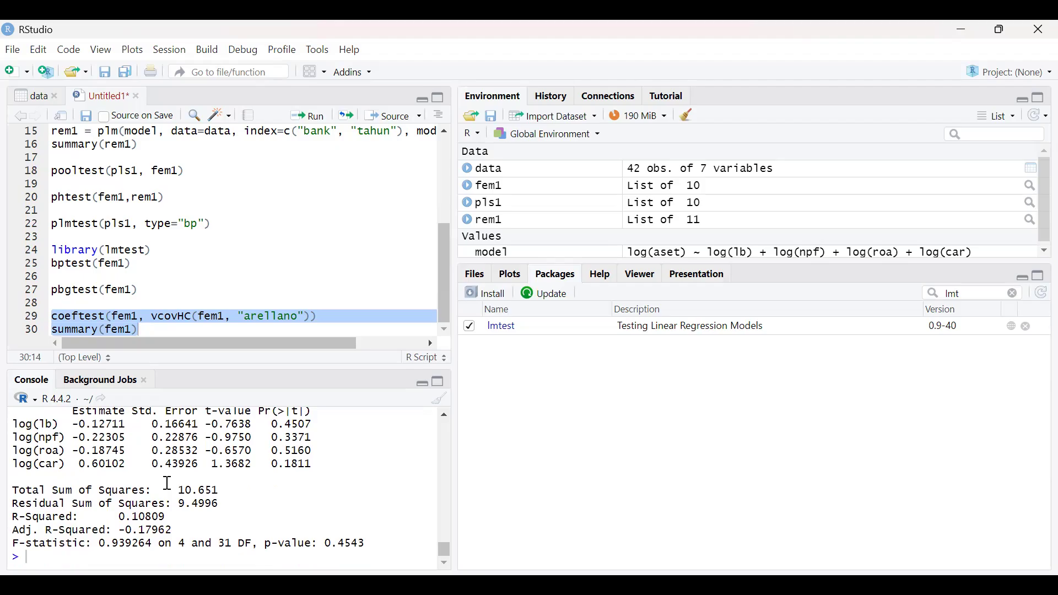
pyautogui.moveTo(264, 544); pyautogui.dragTo(369, 546)
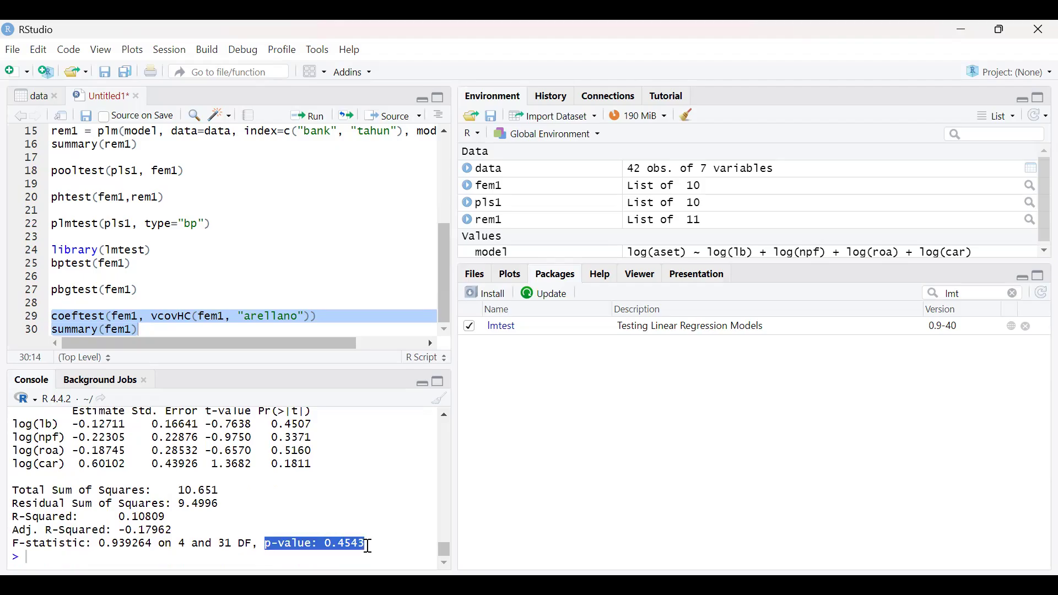
pyautogui.scroll(1, 369, 546)
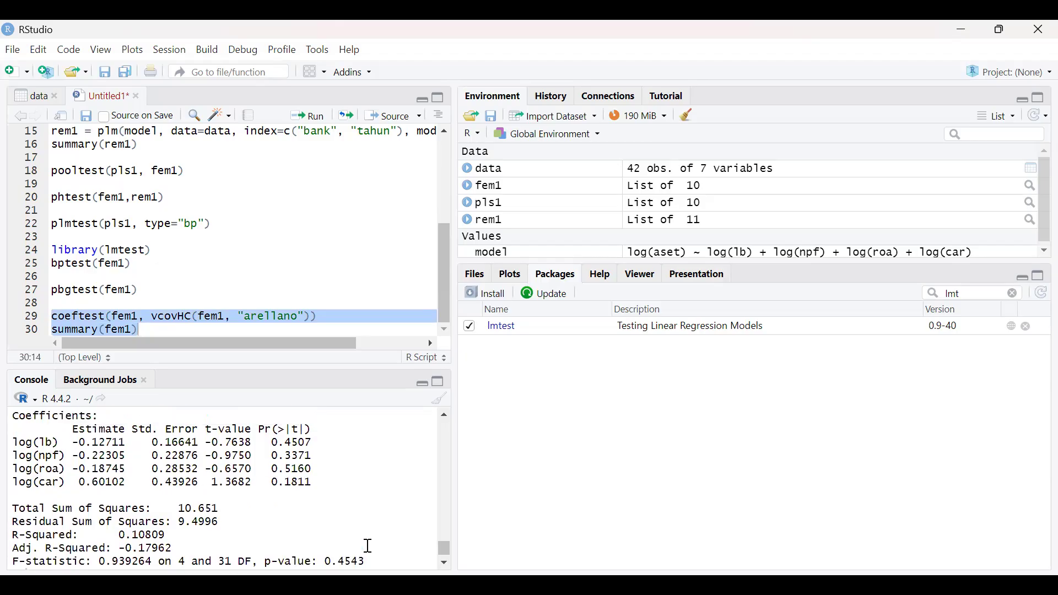
pyautogui.scroll(-1, 369, 546)
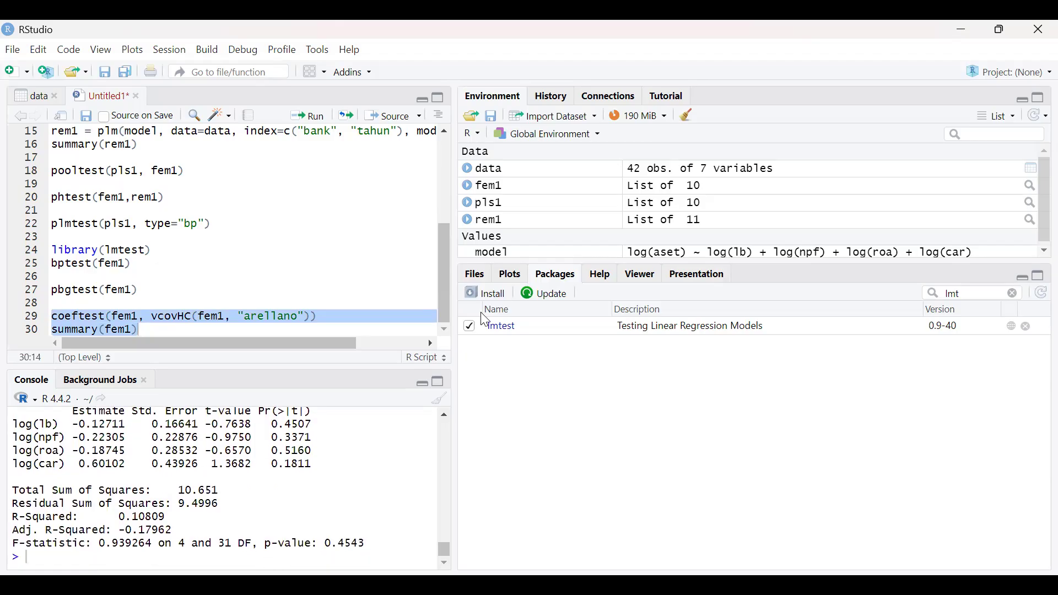